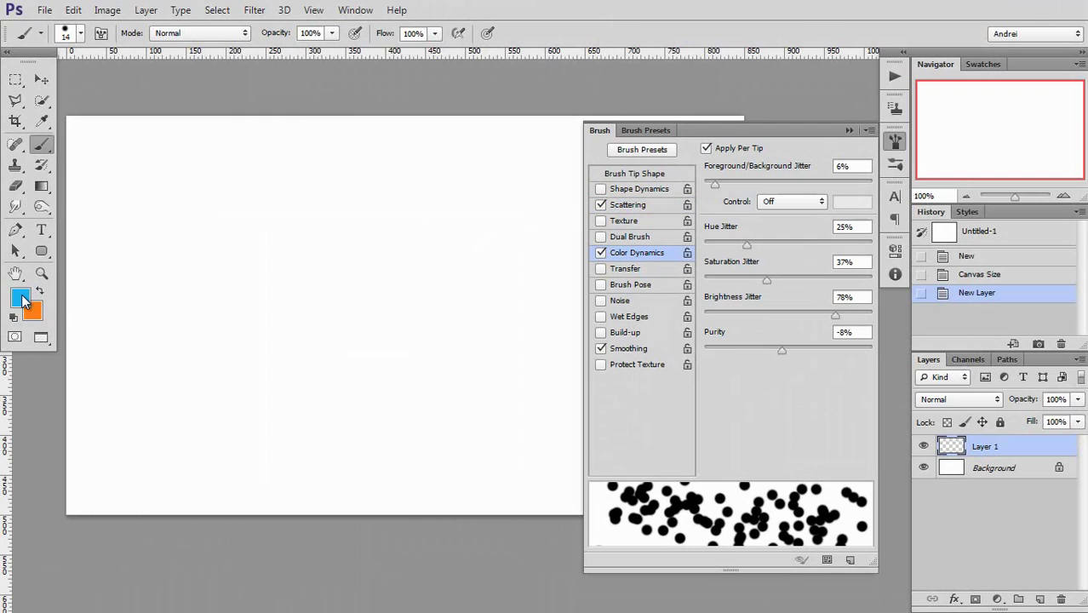
Paint scattered colourful bokeh dots across the sky with an enlarged brush.
left_click_drag(106, 310, 529, 309)
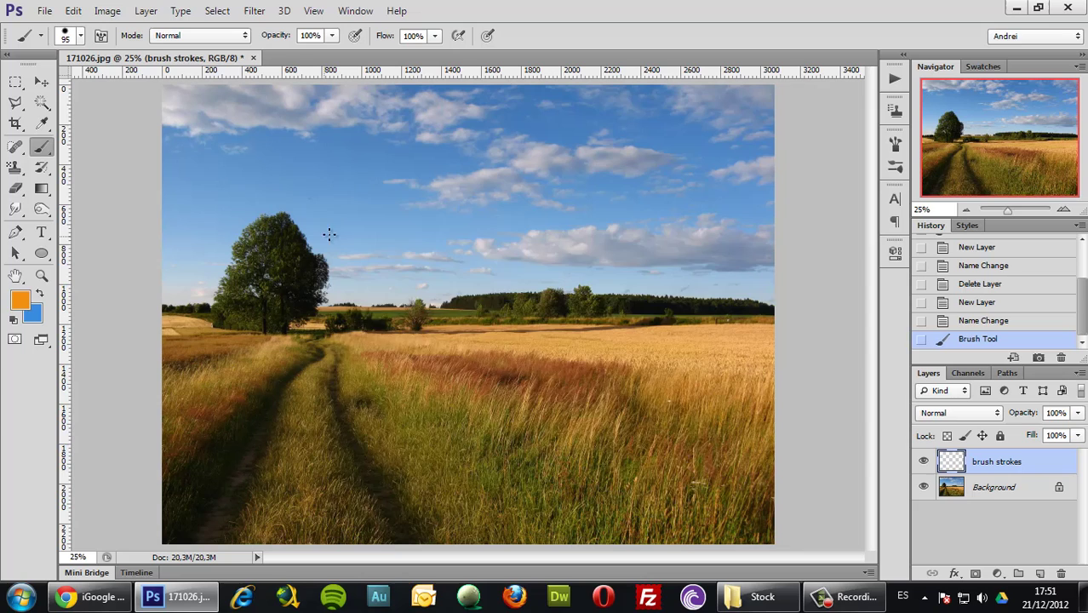
right_click(328, 235)
mouse_move(418, 269)
left_mouse_down()
mouse_move(428, 285)
mouse_move(434, 278)
left_mouse_up()
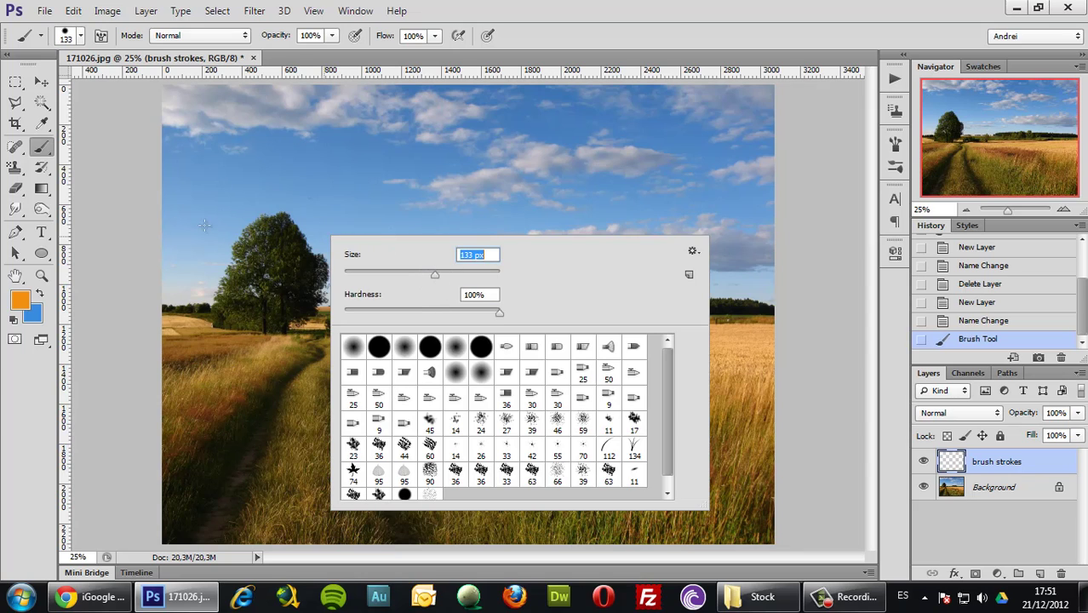
mouse_move(204, 225)
left_mouse_down()
mouse_move(221, 203)
mouse_move(371, 212)
mouse_move(544, 163)
mouse_move(728, 174)
left_mouse_up()
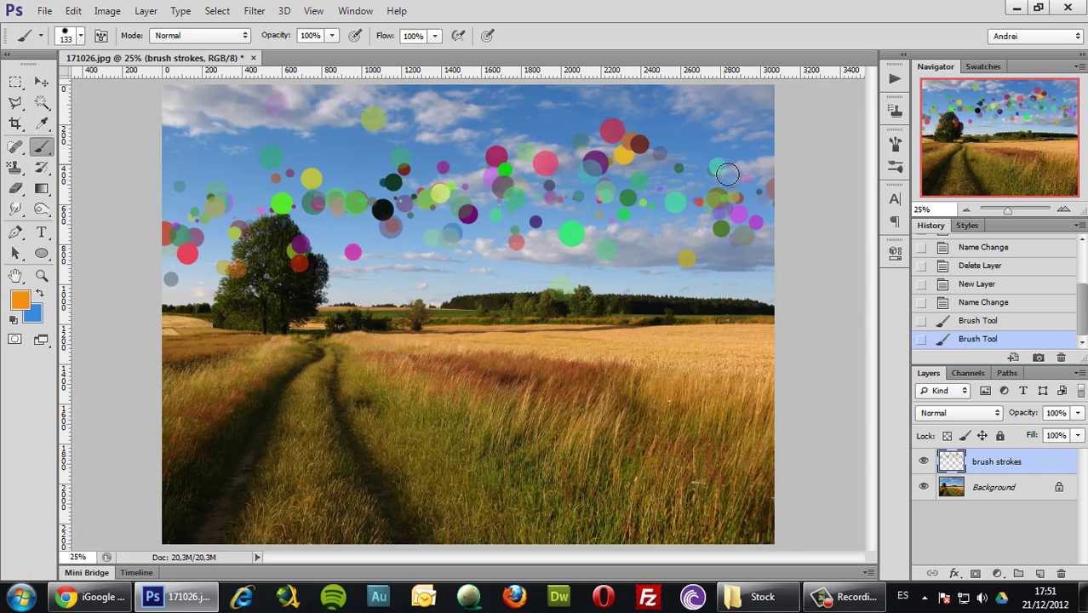
Set the dots layer to Screen, nudge it down slightly, then open adjustment types on Background.
left_click(939, 415)
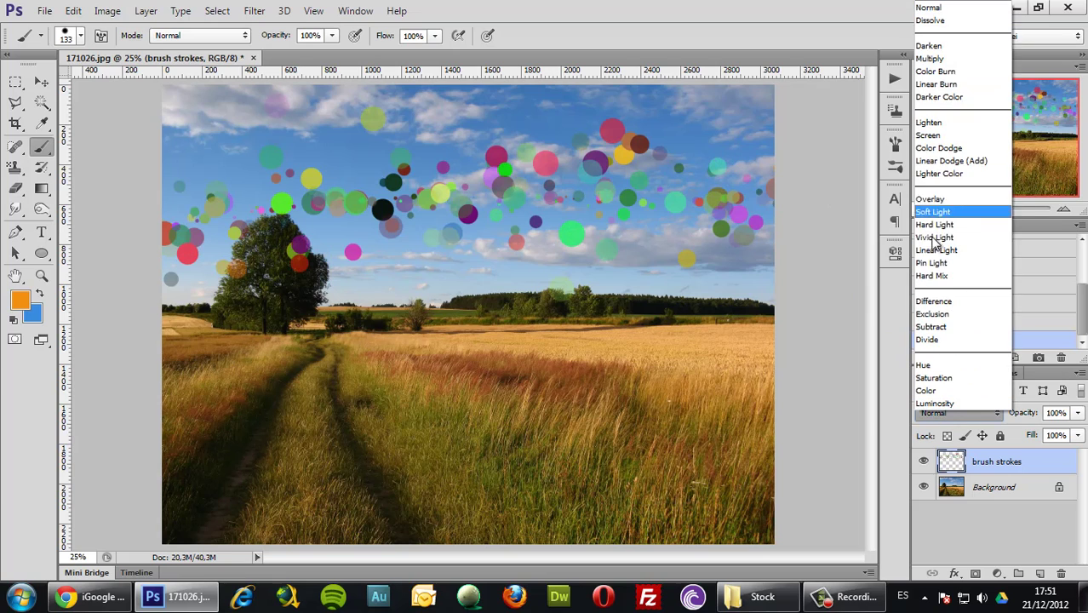
left_click(943, 140)
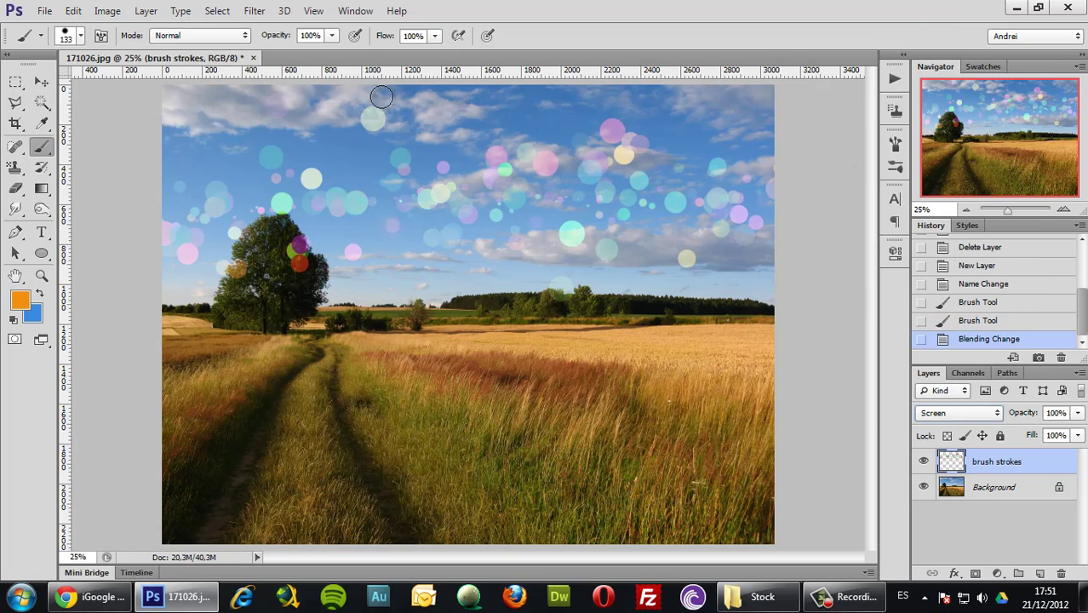
left_click(42, 83)
left_click_drag(337, 164, 335, 188)
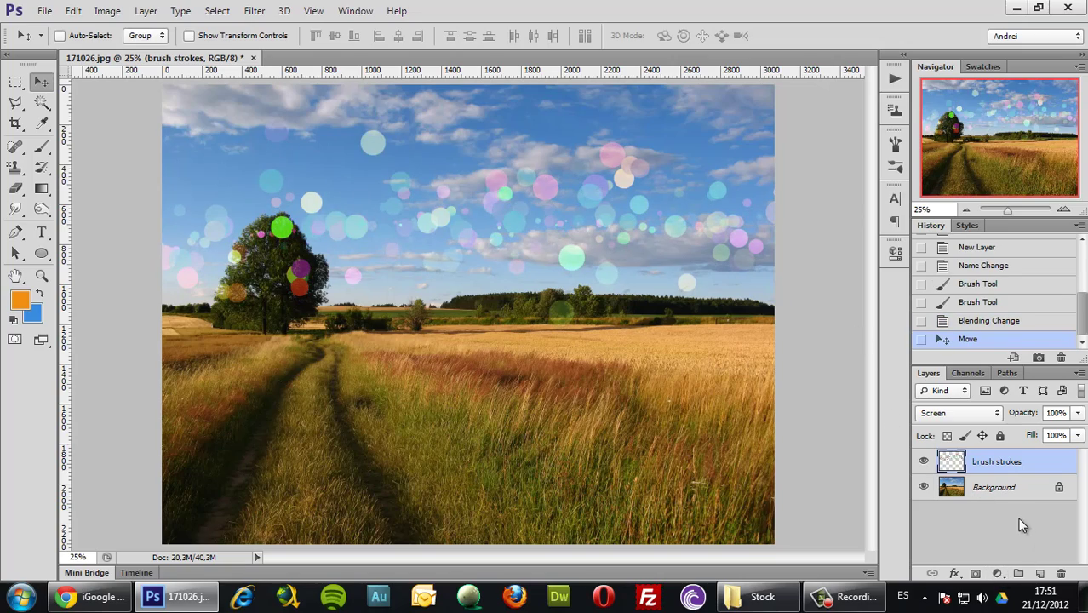
left_click(1017, 492)
left_click(997, 573)
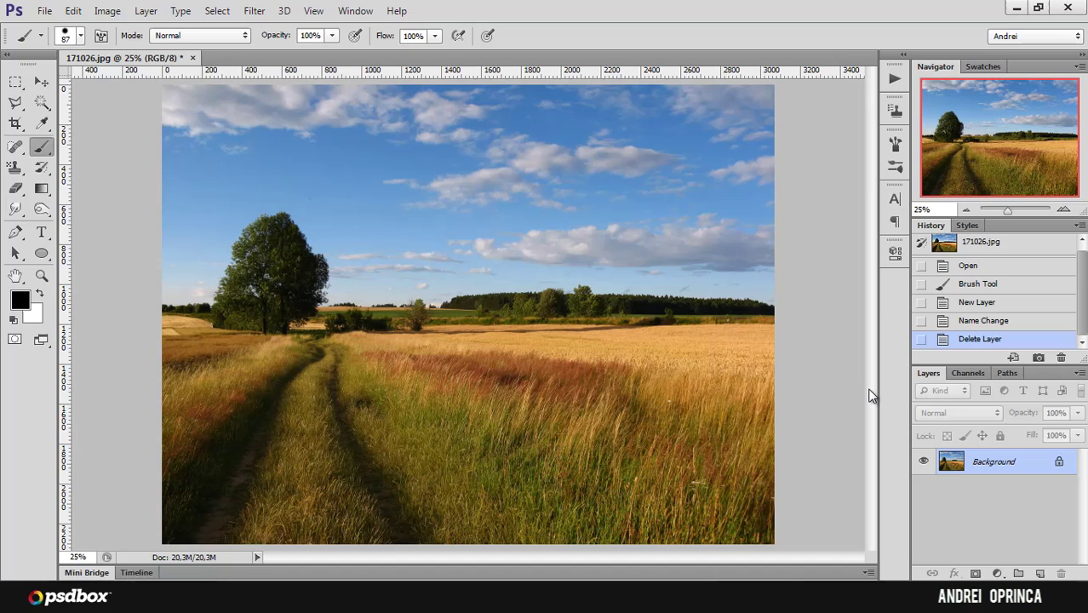
Create Layer 1 above the Background and rename it 'brush strokes'.
left_click(1042, 575)
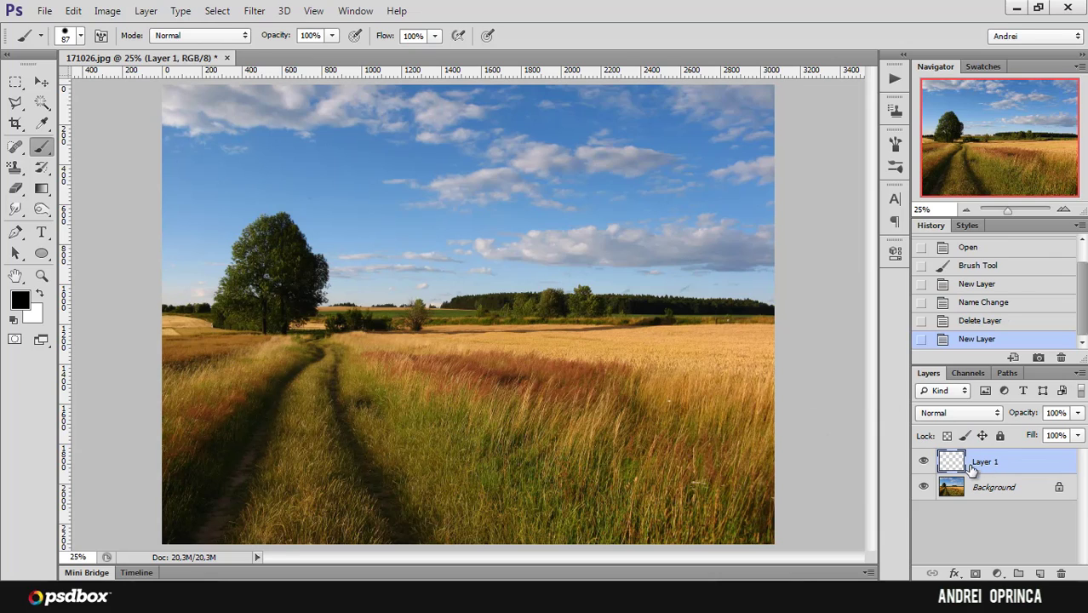
double_click(979, 460)
type("brush strokes")
key("Return")
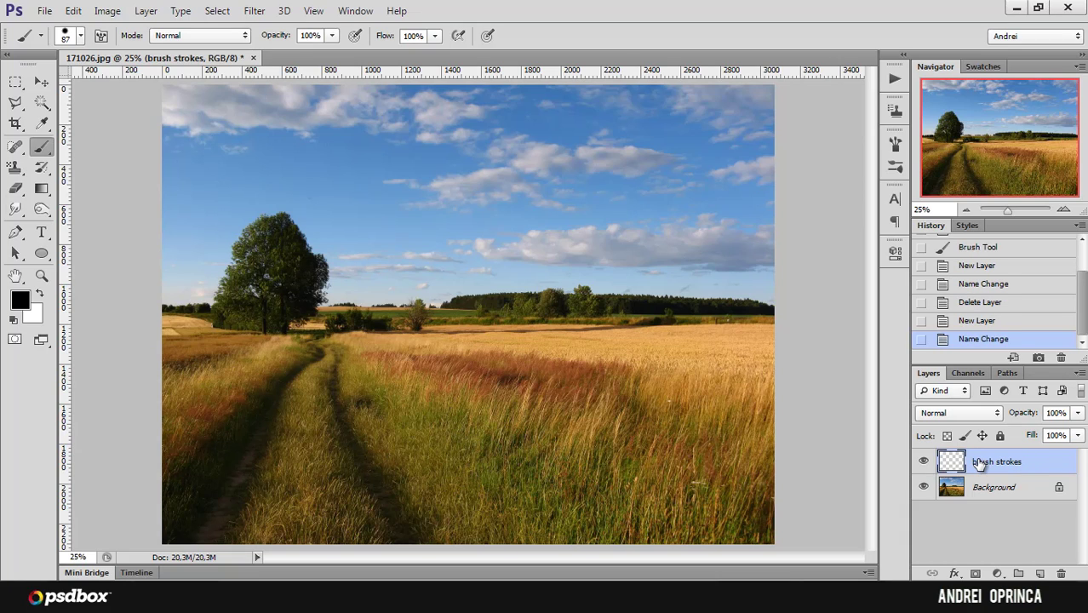
Switch to the standard Brush Tool and give it a hard round 95 px tip.
right_click(46, 151)
left_click(103, 140)
right_click(497, 246)
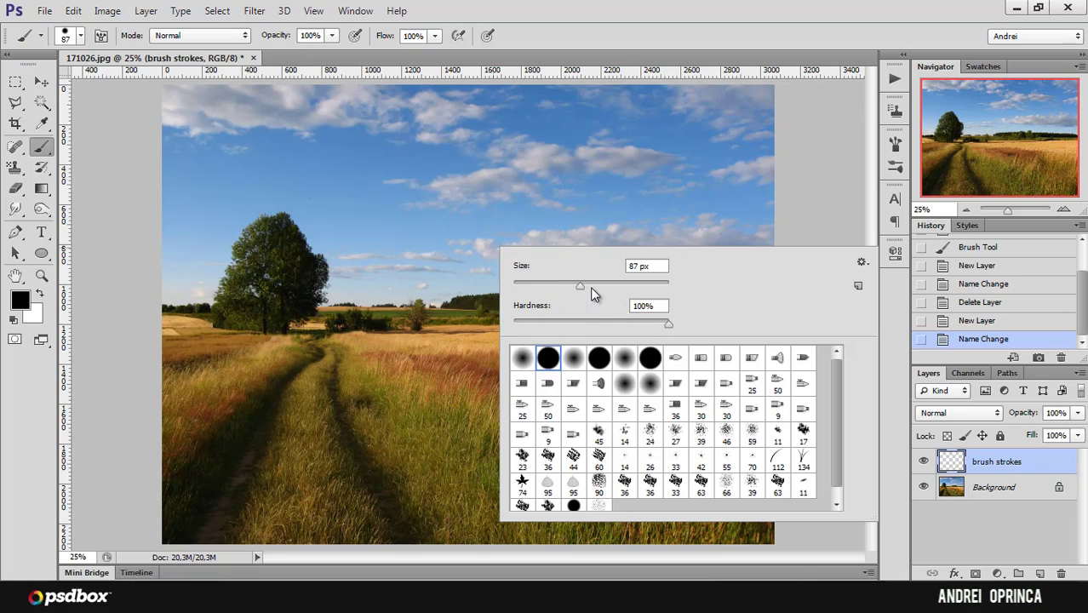
left_click_drag(579, 286, 584, 287)
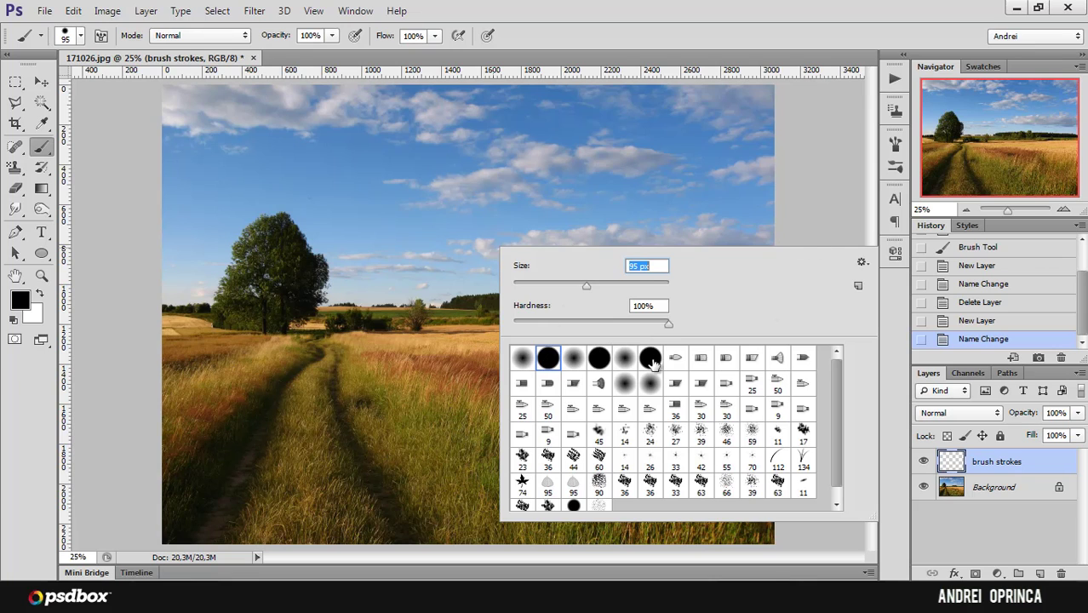
left_click(862, 261)
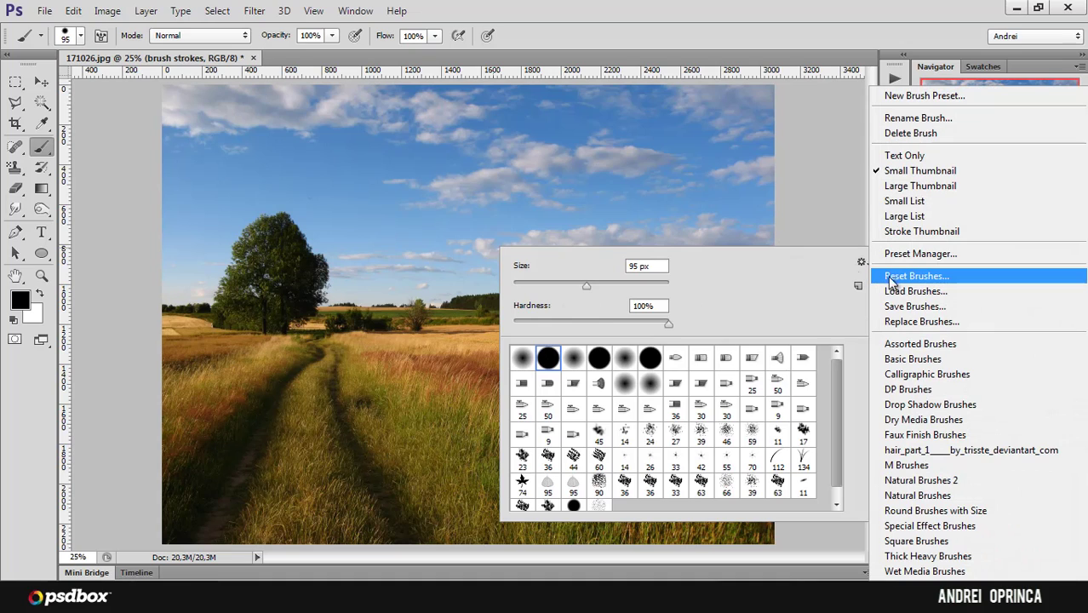
left_click(846, 270)
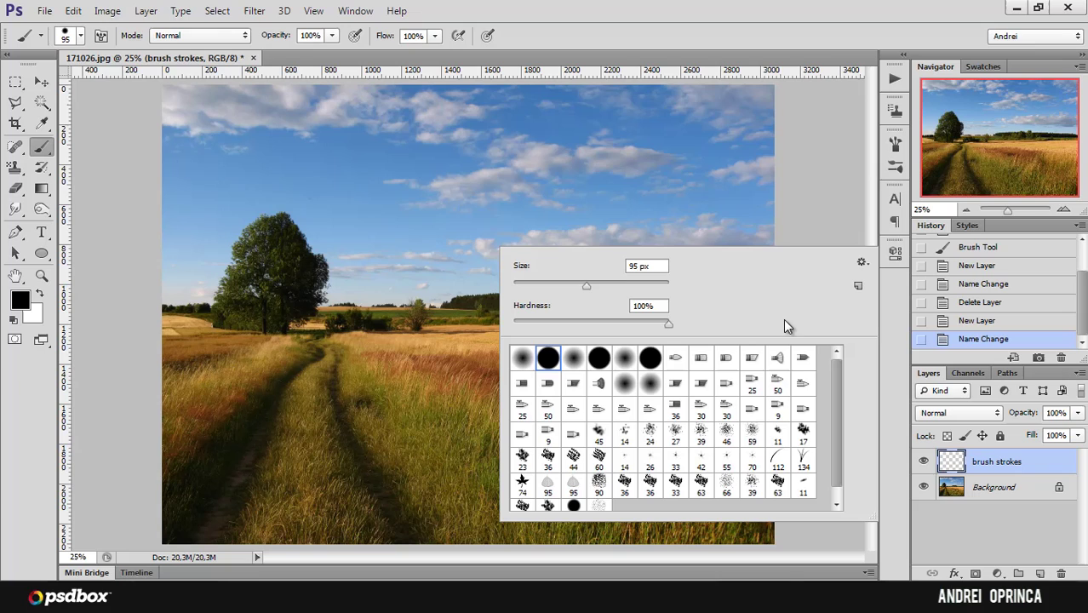
left_click(861, 262)
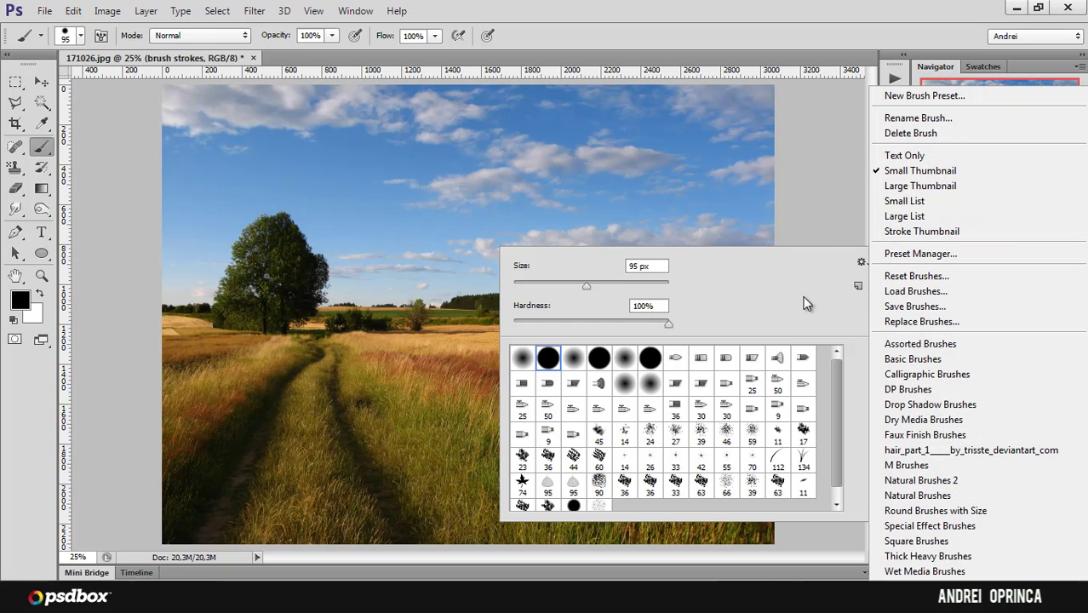
left_click(800, 295)
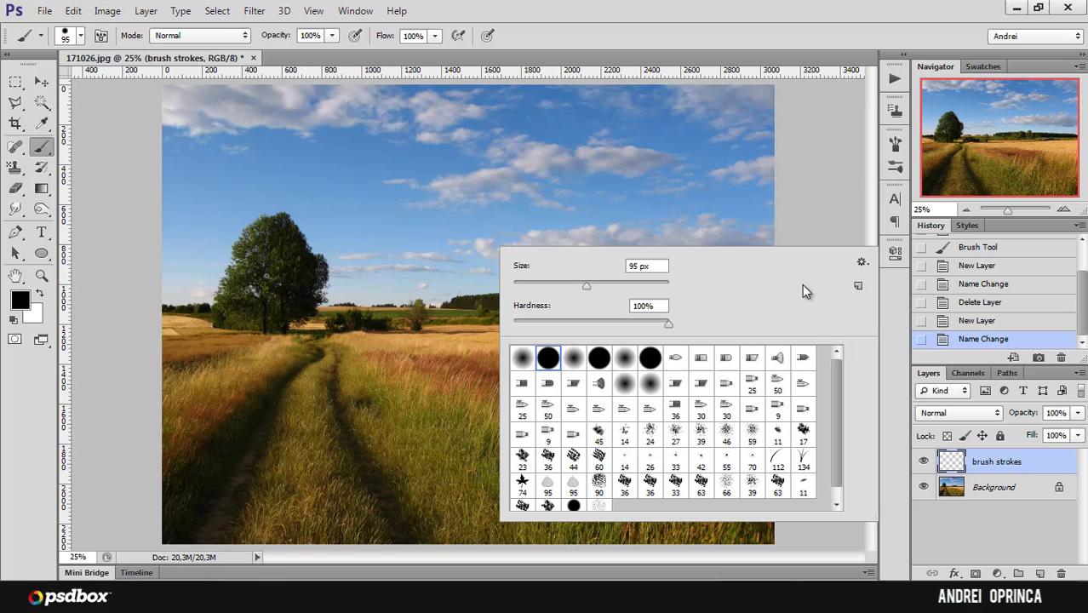
left_click(789, 36)
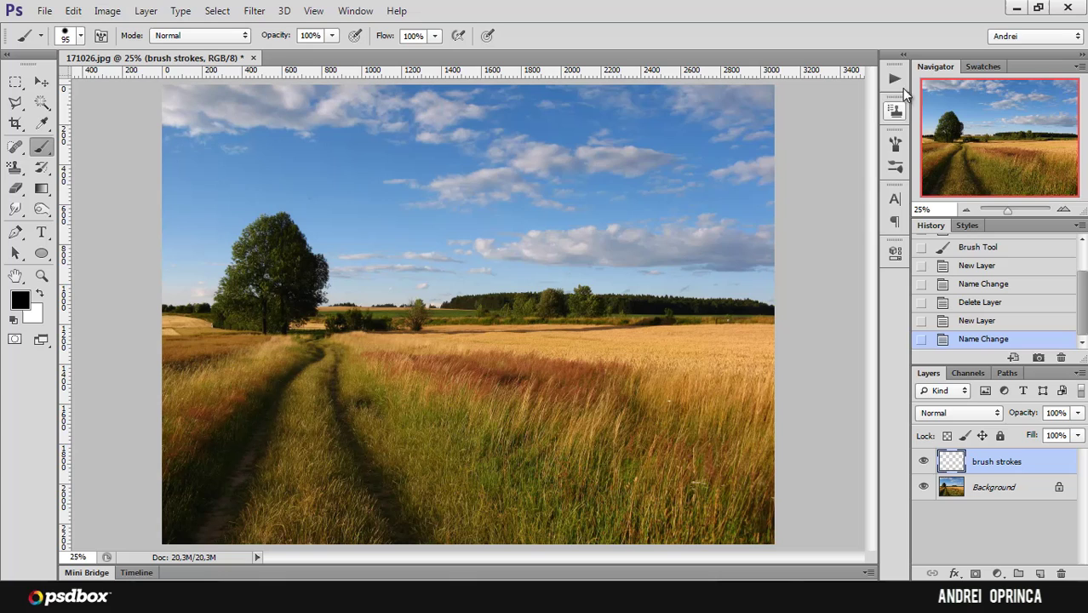
Show the Brush settings panel and paint a black test stroke across the sky.
left_click(894, 143)
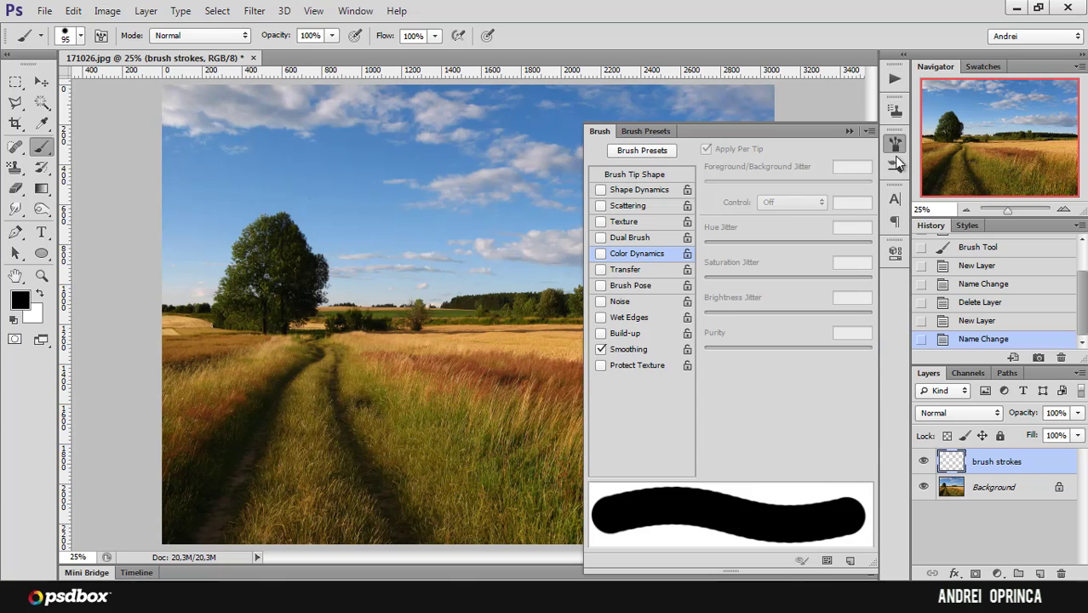
left_click(355, 10)
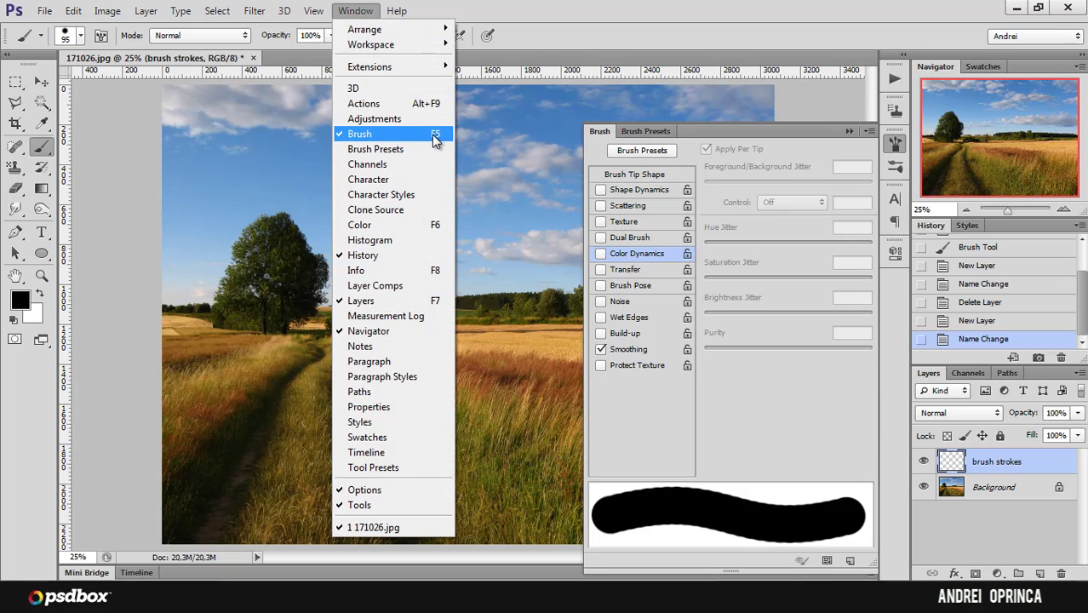
left_click(530, 201)
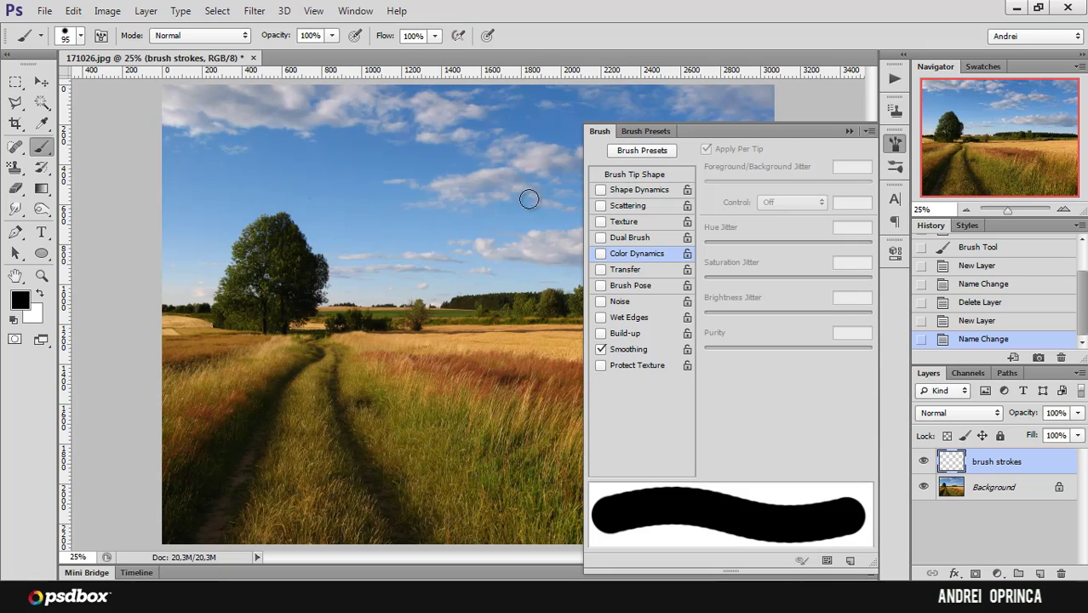
mouse_move(209, 219)
left_mouse_down()
mouse_move(345, 173)
mouse_move(413, 171)
left_mouse_up()
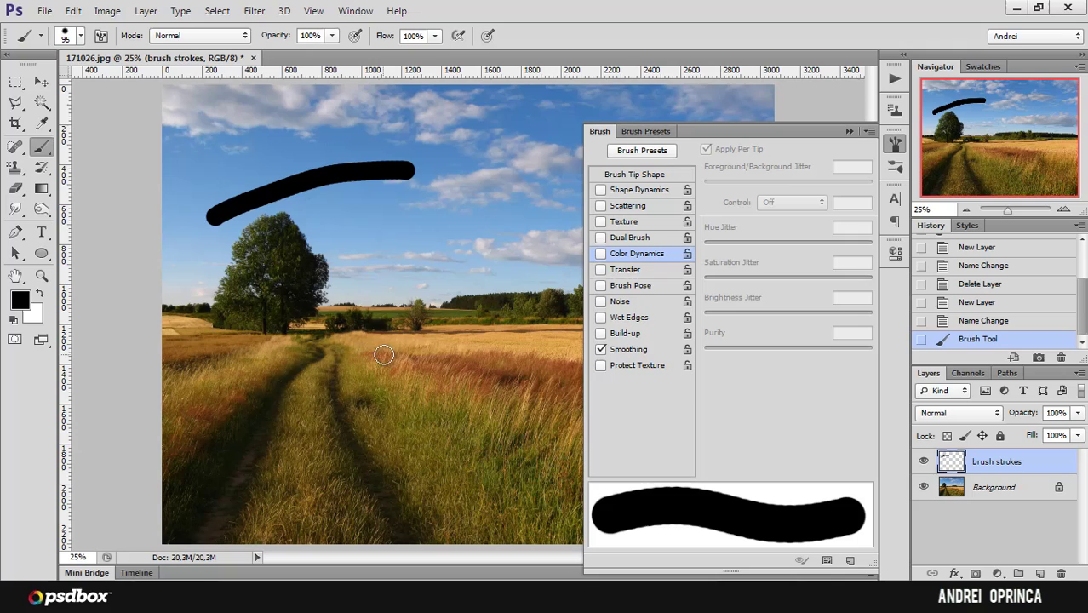
Enable Color Dynamics at 100% jitter, preview a colour-varying test stroke, then undo it.
key("ctrl+z")
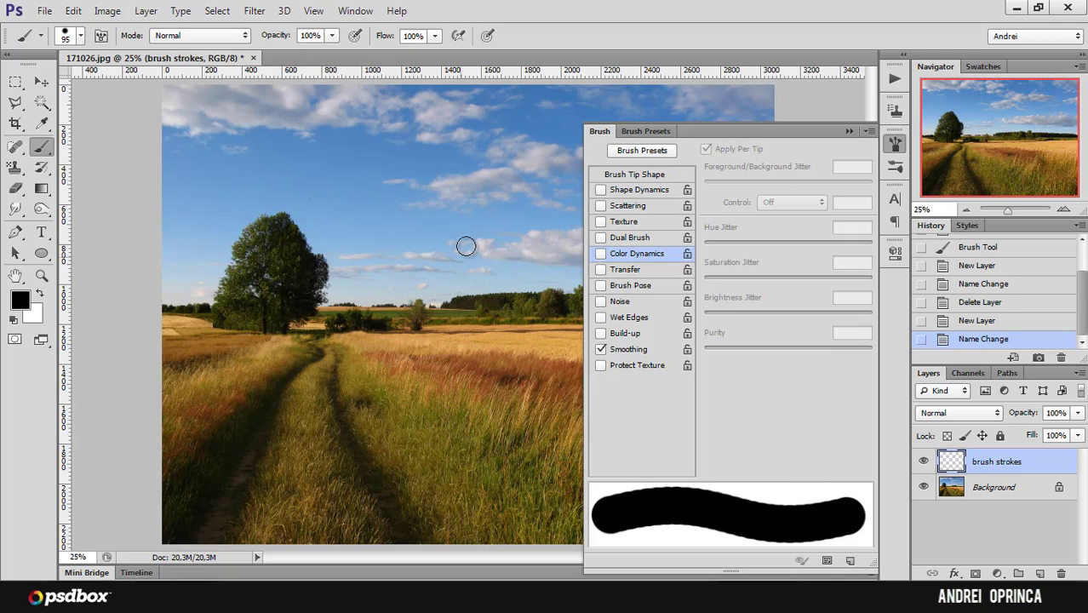
left_click(601, 254)
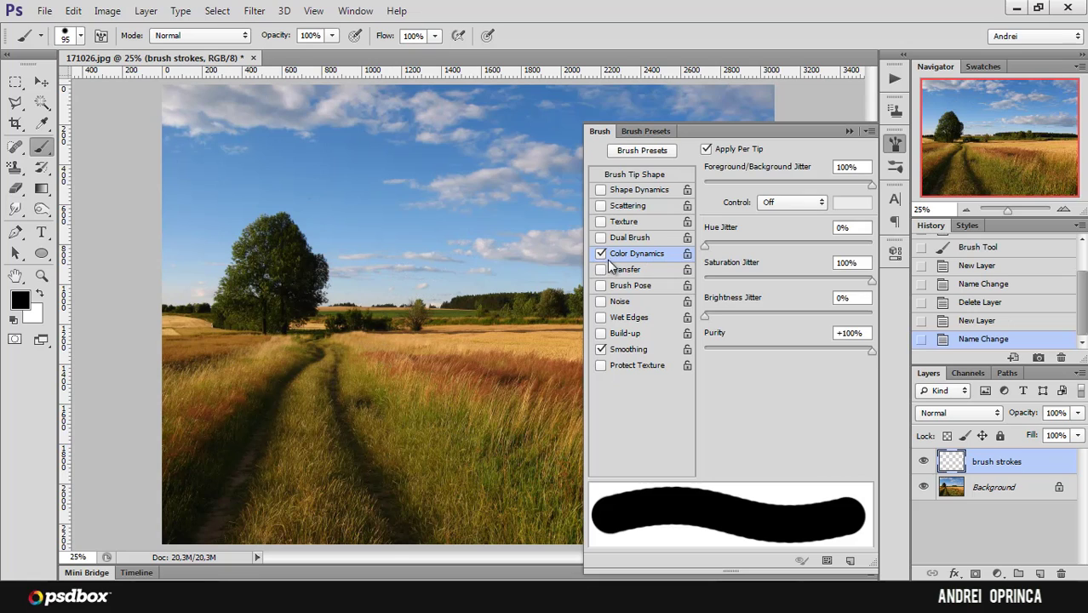
left_click_drag(264, 185, 474, 151)
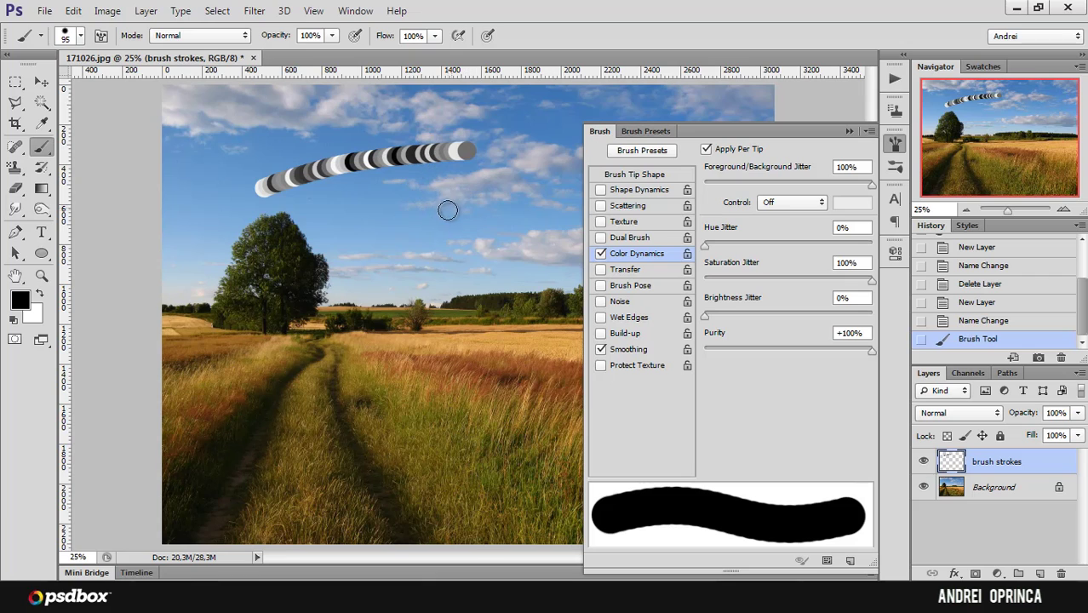
key("ctrl+z")
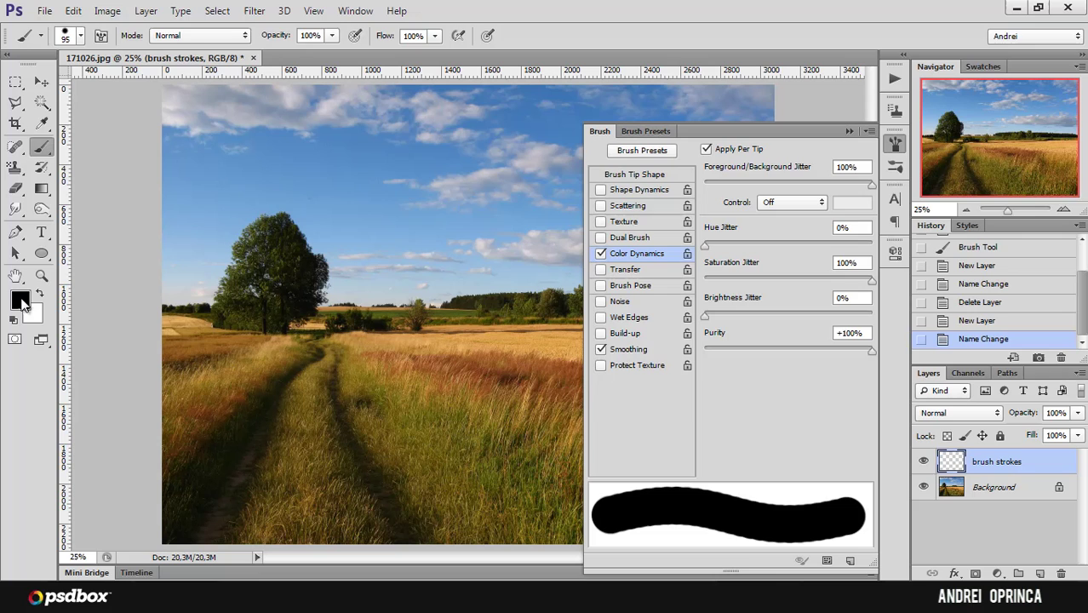
Set the foreground colour to bright red (R242 G17 B17).
left_click(22, 302)
left_click(844, 263)
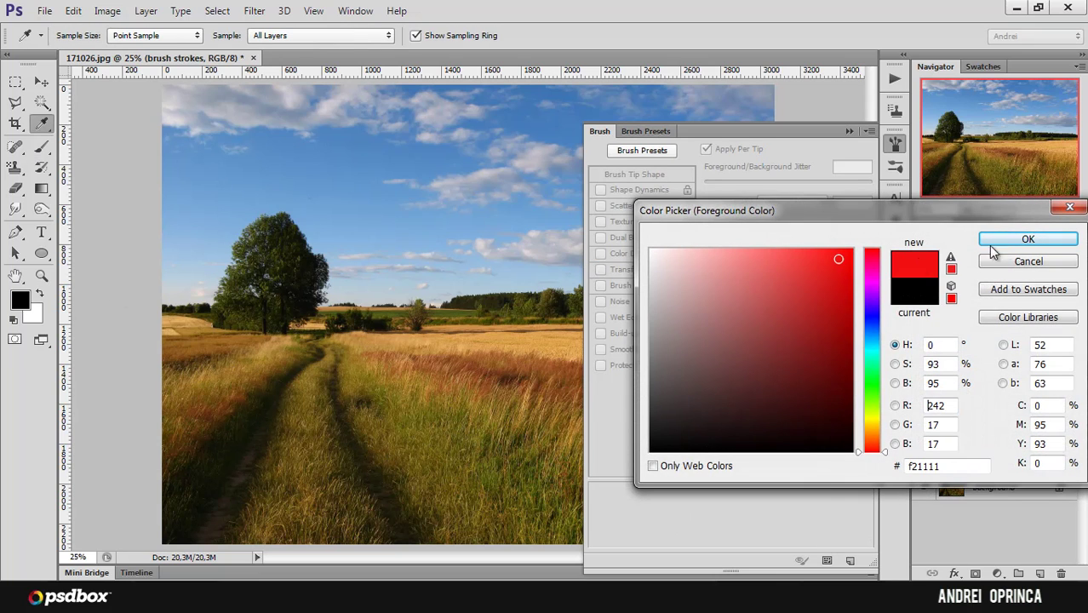
left_click(1027, 239)
Set the background colour to a bright green.
left_click(39, 313)
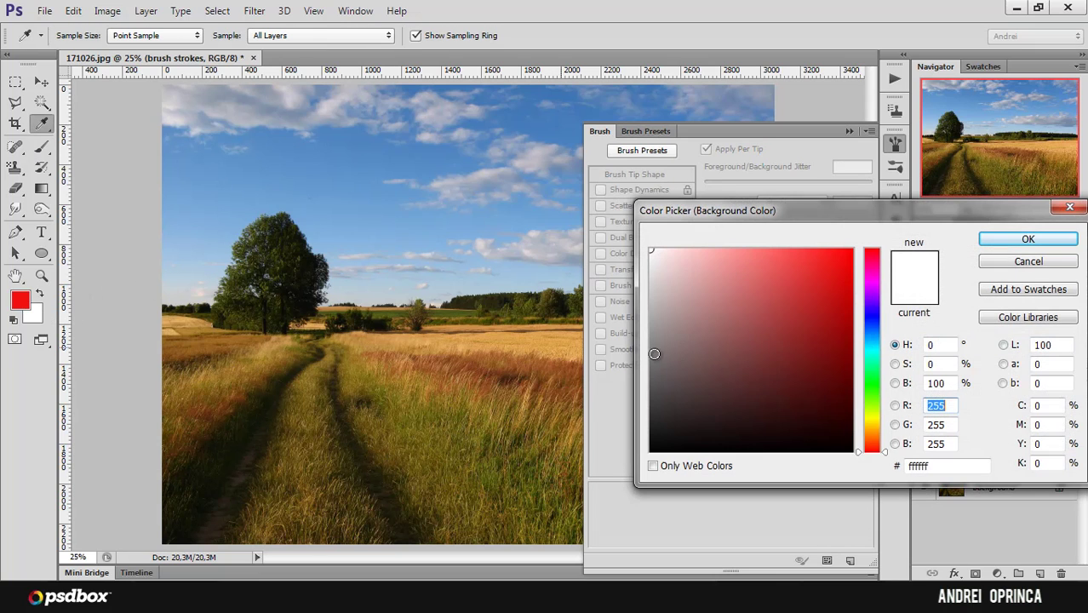
left_click(873, 392)
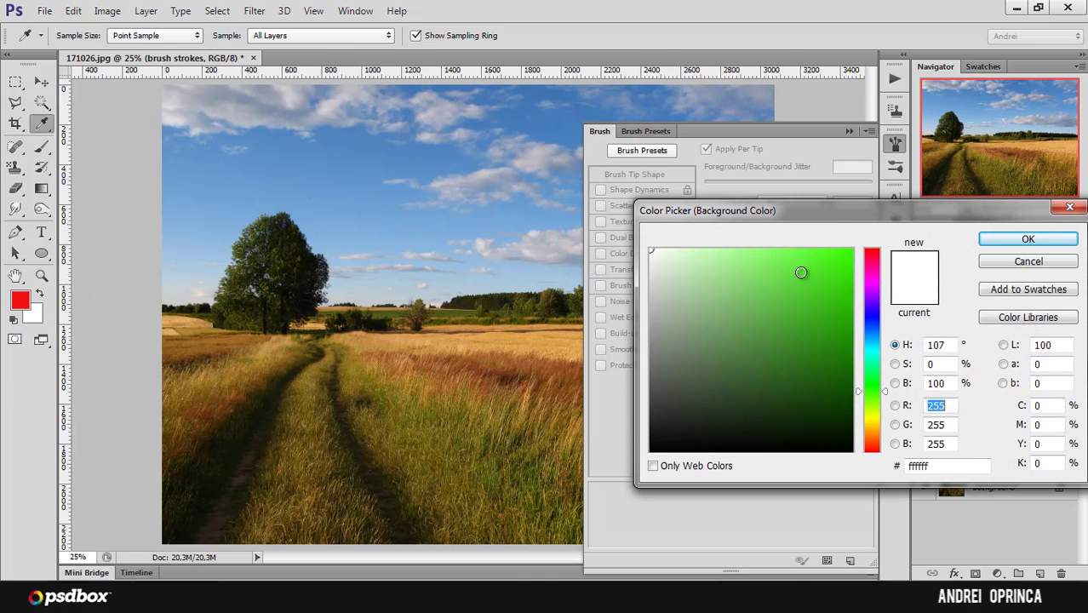
left_click(801, 272)
left_click(1011, 241)
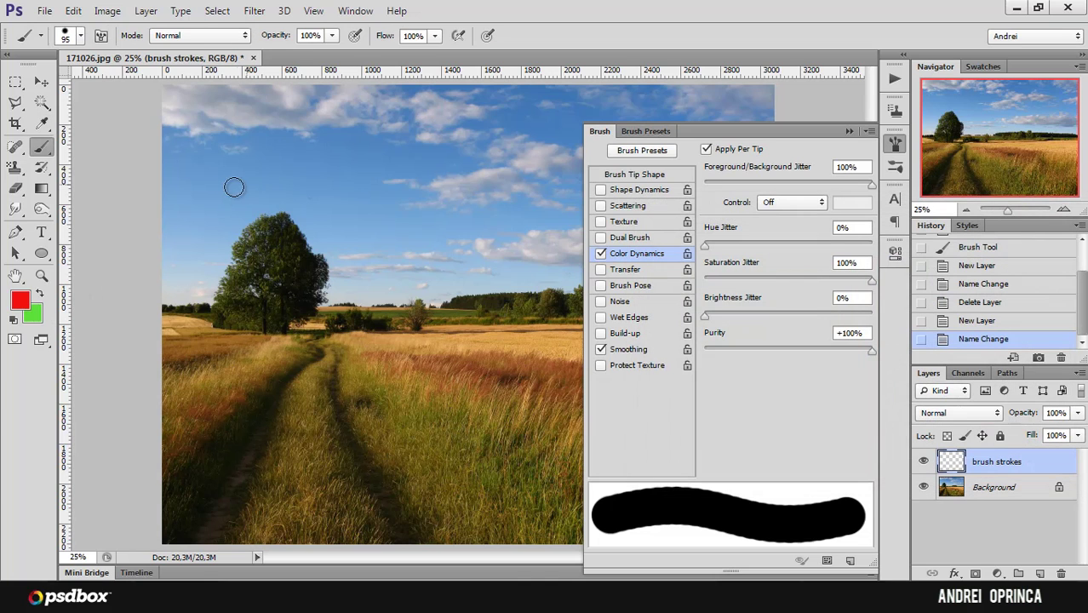
Paint red-green speckled strokes across the sky at 100% foreground/background jitter.
left_click_drag(231, 188, 383, 153)
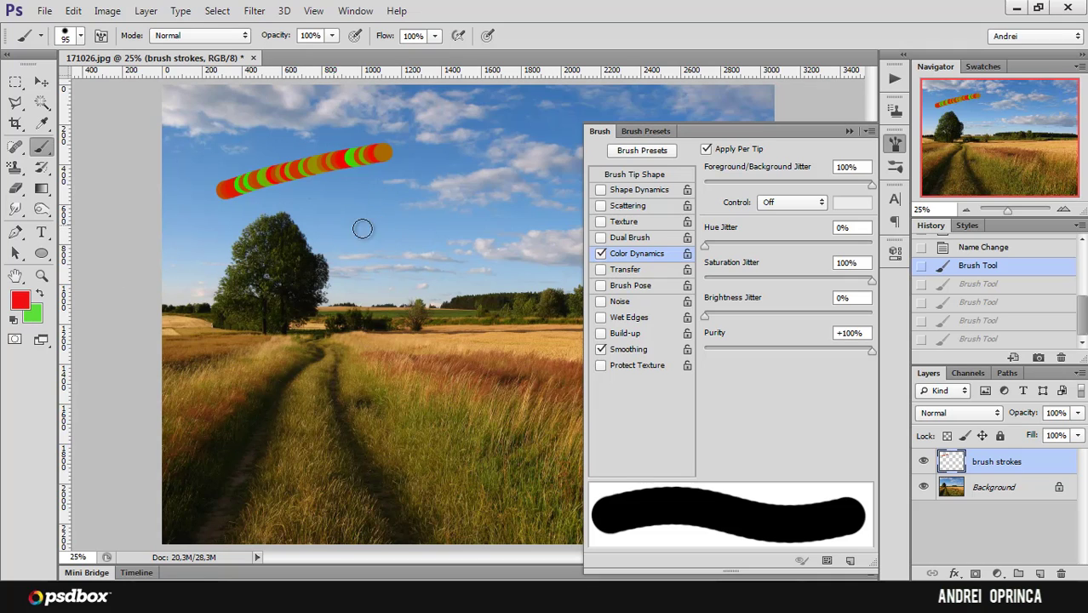
left_click(339, 241)
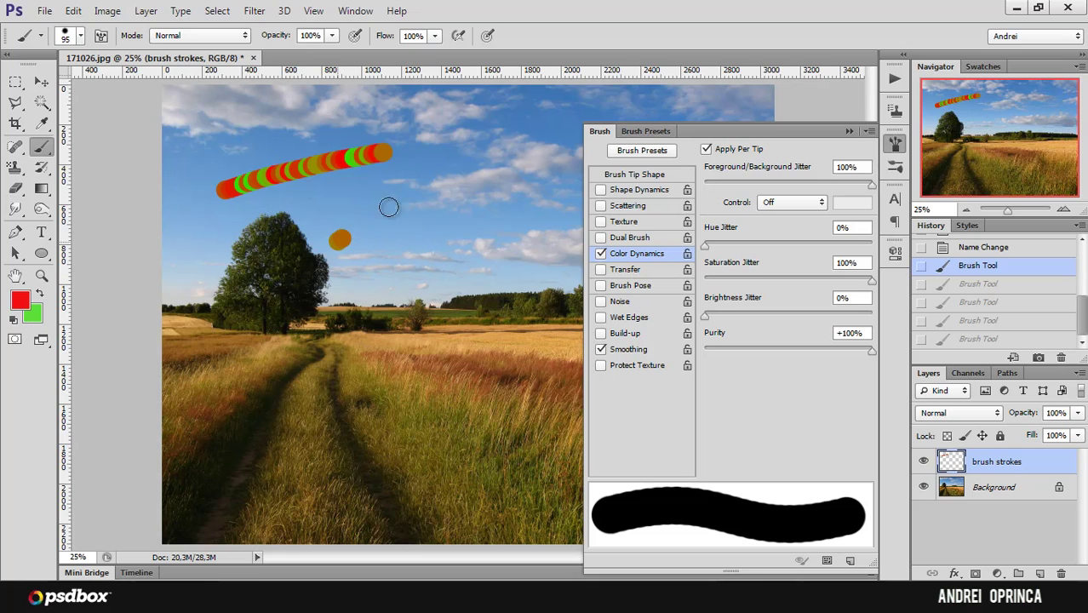
left_click(511, 146, "shift")
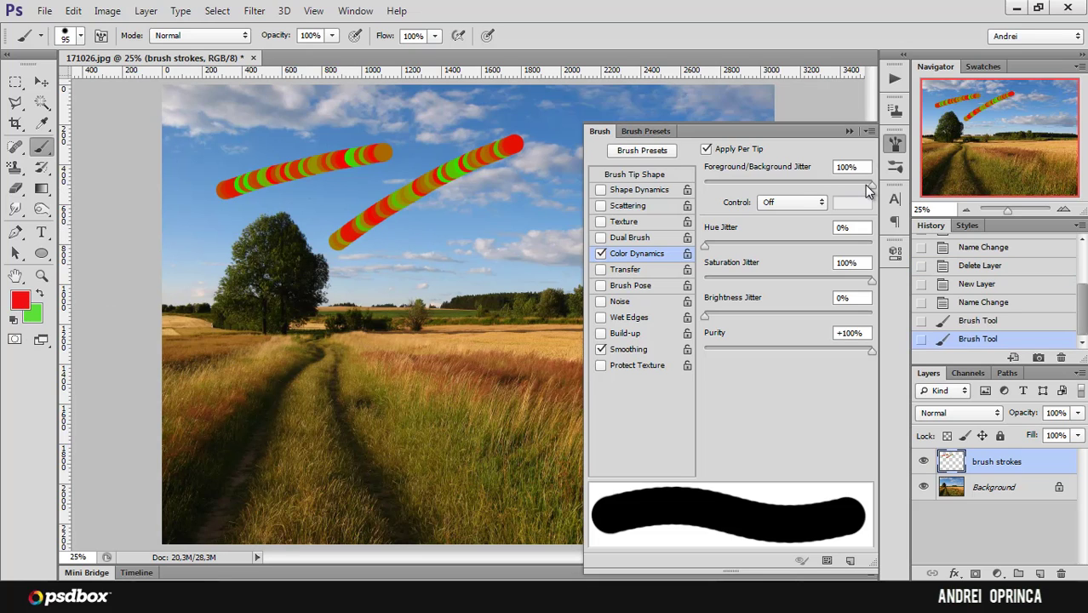
Test strokes at 0% and about 50% foreground/background jitter, then restore it to 100%.
left_click_drag(868, 189, 686, 185)
left_click_drag(348, 286, 485, 195)
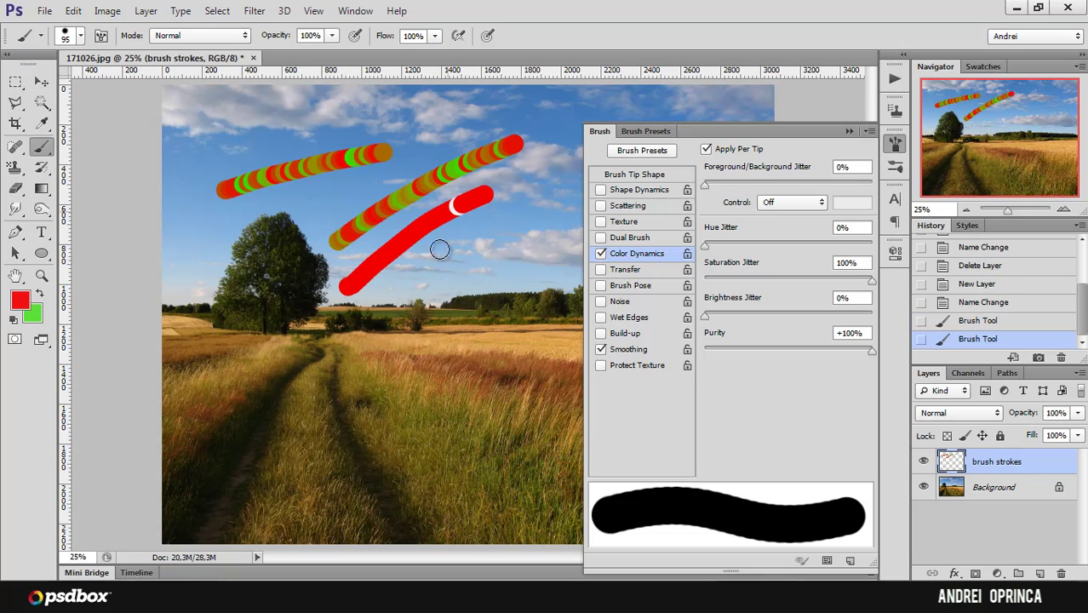
left_click_drag(418, 282, 503, 228)
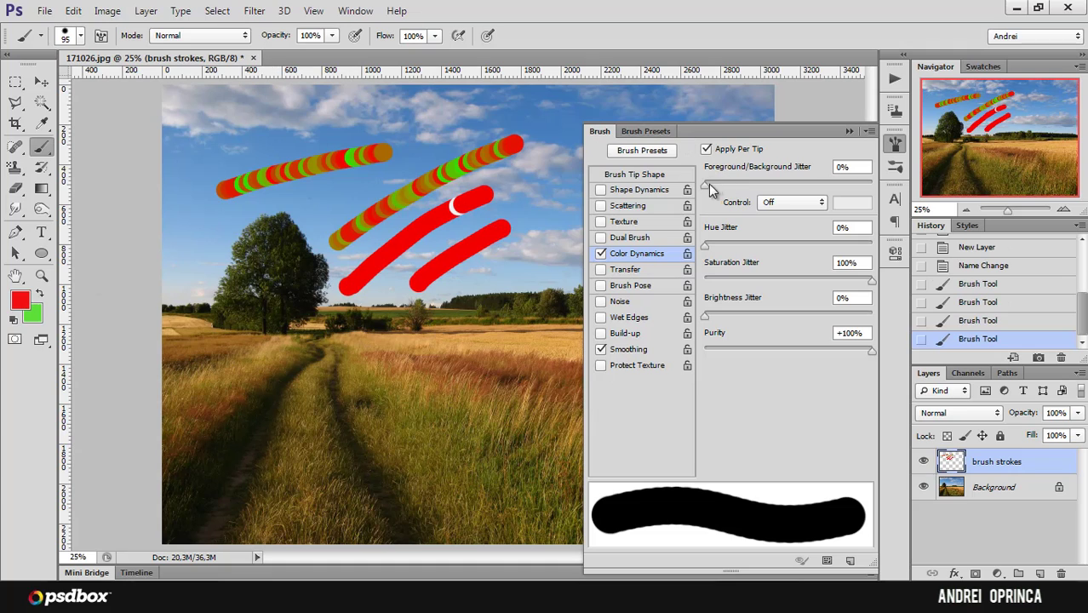
left_click_drag(706, 184, 789, 182)
left_click_drag(446, 344, 569, 230)
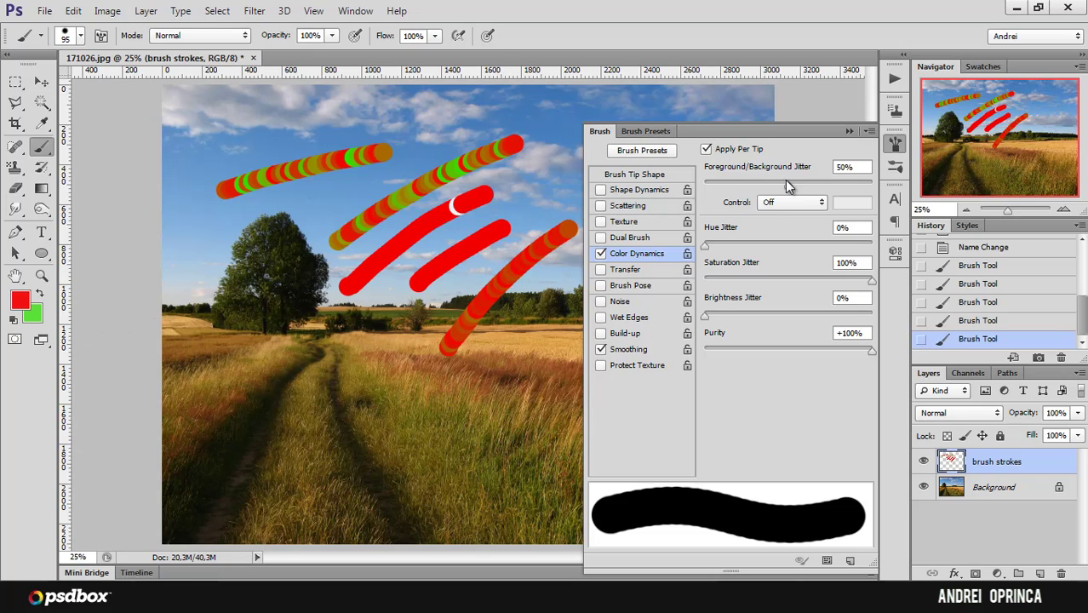
left_click_drag(832, 184, 877, 186)
Undo the last two strokes and set jitter Control to Pen Pressure at 61%.
key("ctrl+alt+z")
key("ctrl+alt+z")
key("ctrl+alt+z")
key("ctrl+alt+z")
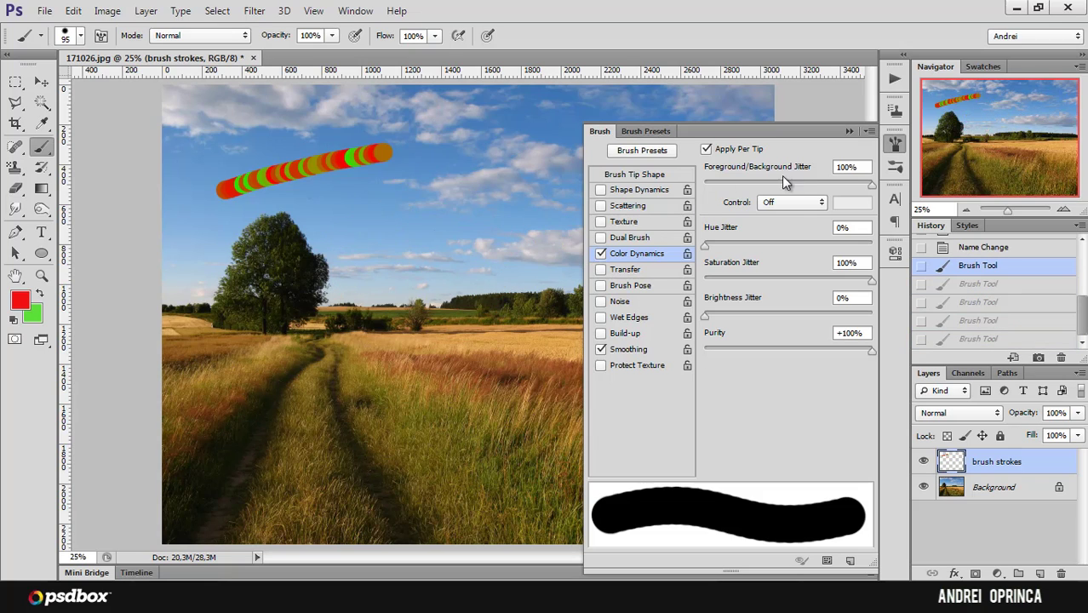
left_click(811, 205)
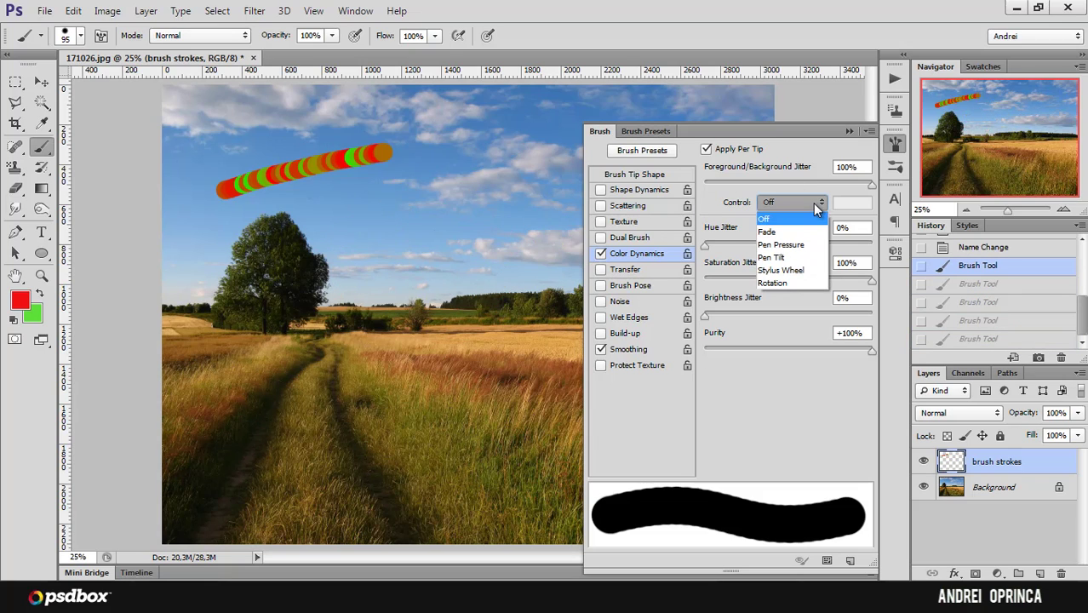
left_click(796, 247)
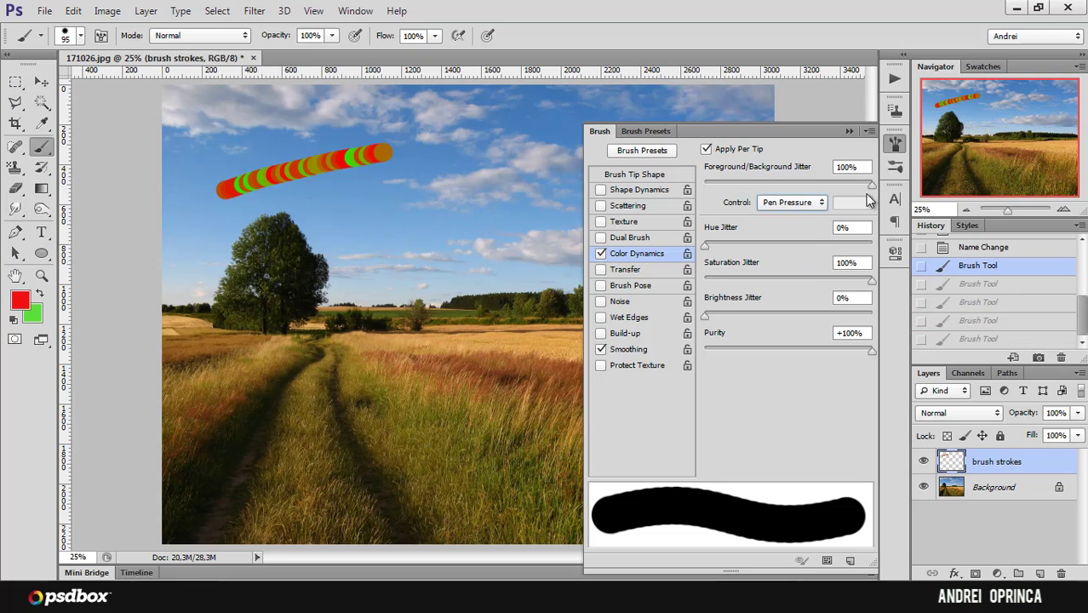
left_click_drag(871, 185, 807, 186)
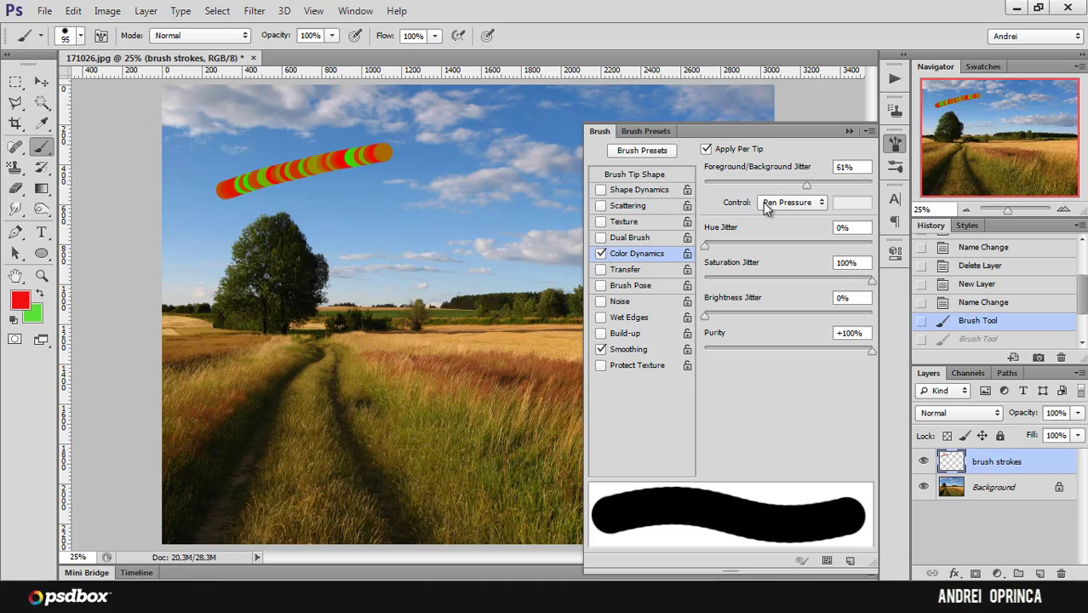
Paint three pen-pressure red-green test strokes, then undo them.
left_click_drag(319, 264, 501, 148)
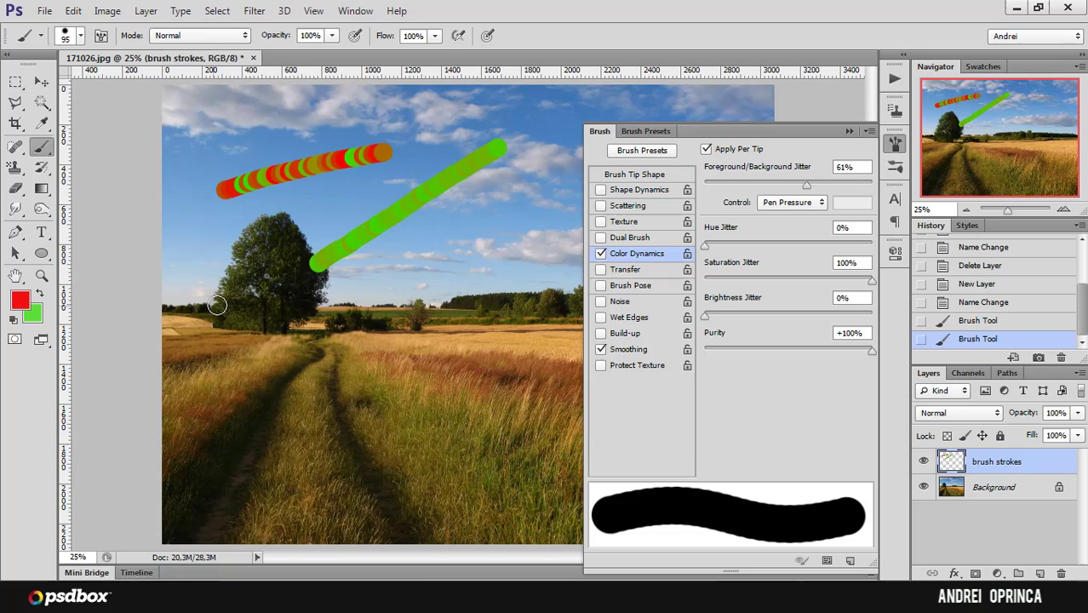
mouse_move(303, 339)
left_mouse_down()
mouse_move(473, 247)
mouse_move(528, 200)
mouse_move(546, 160)
left_mouse_up()
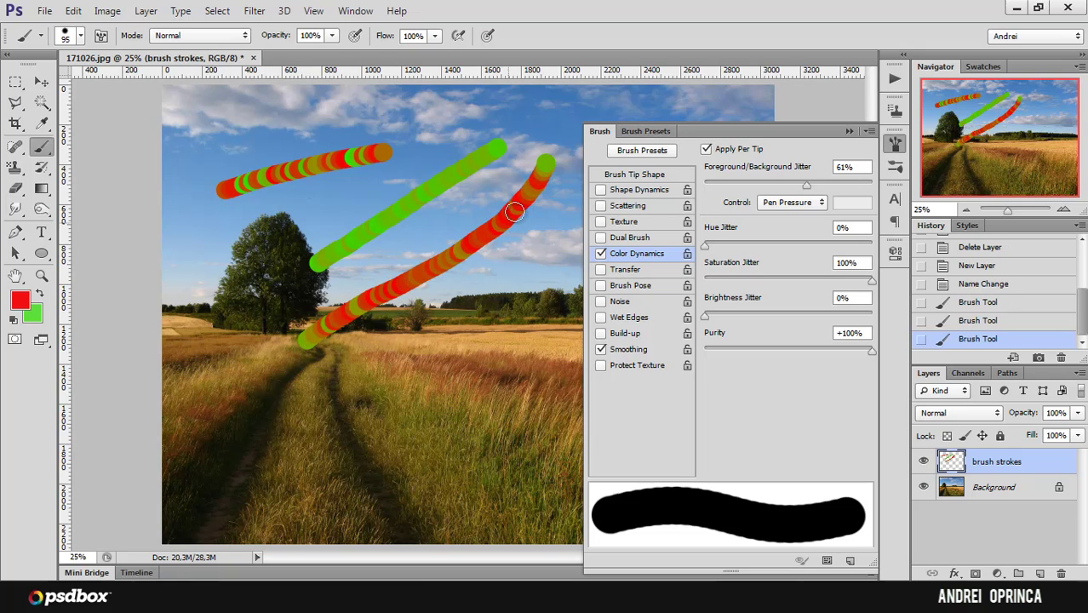
mouse_move(378, 366)
left_mouse_down()
mouse_move(510, 273)
mouse_move(562, 200)
left_mouse_up()
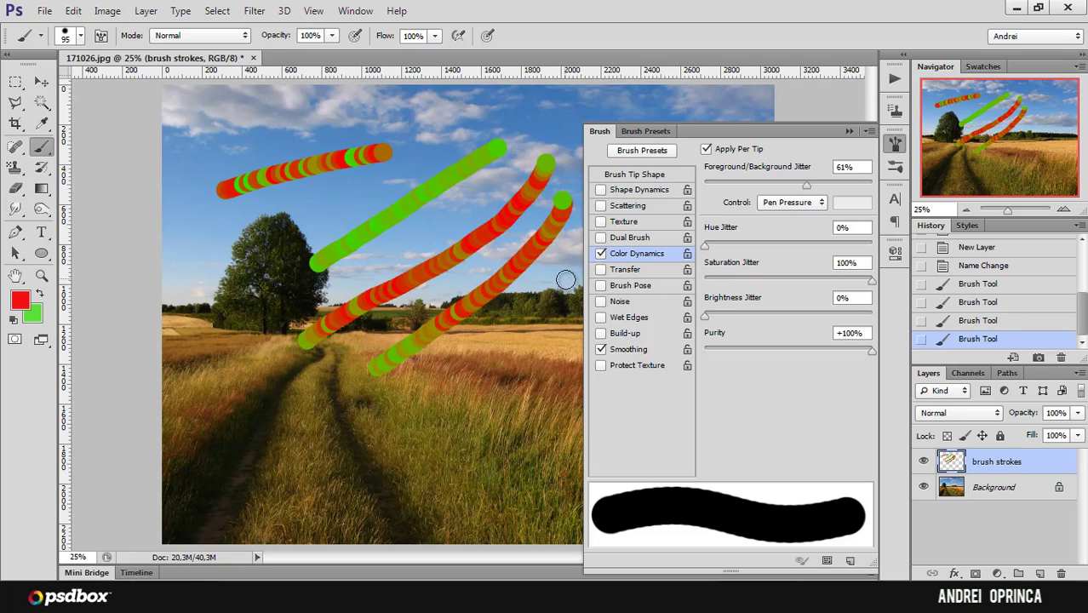
key("ctrl+alt+z")
key("ctrl+alt+z")
key("ctrl+alt+z")
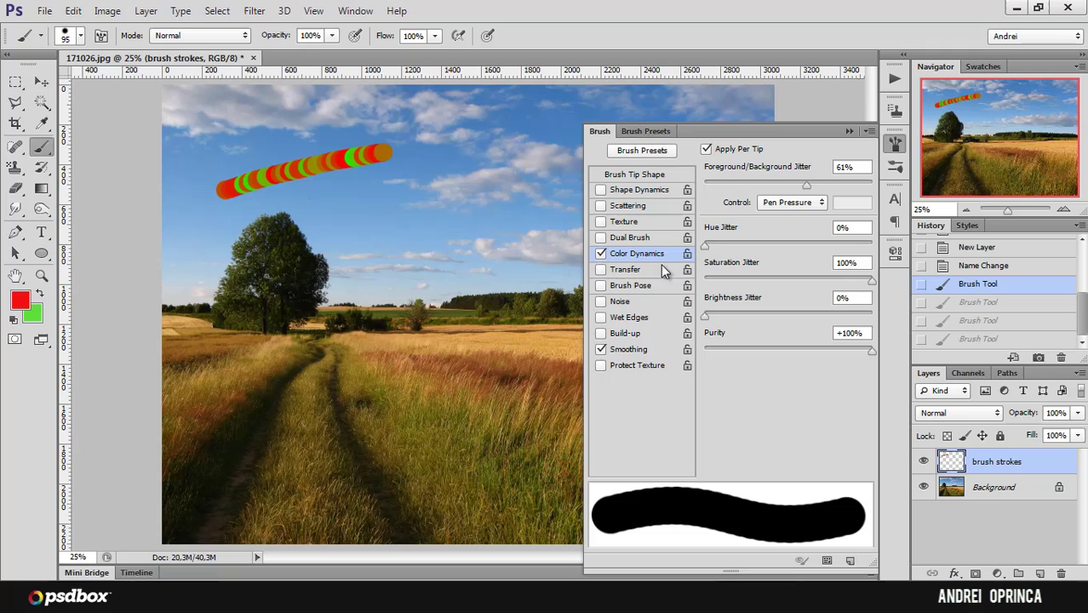
Turn jitter Control off, set Hue Jitter to 52%, and paint a multicoloured test stroke.
left_click(792, 202)
left_click(775, 214)
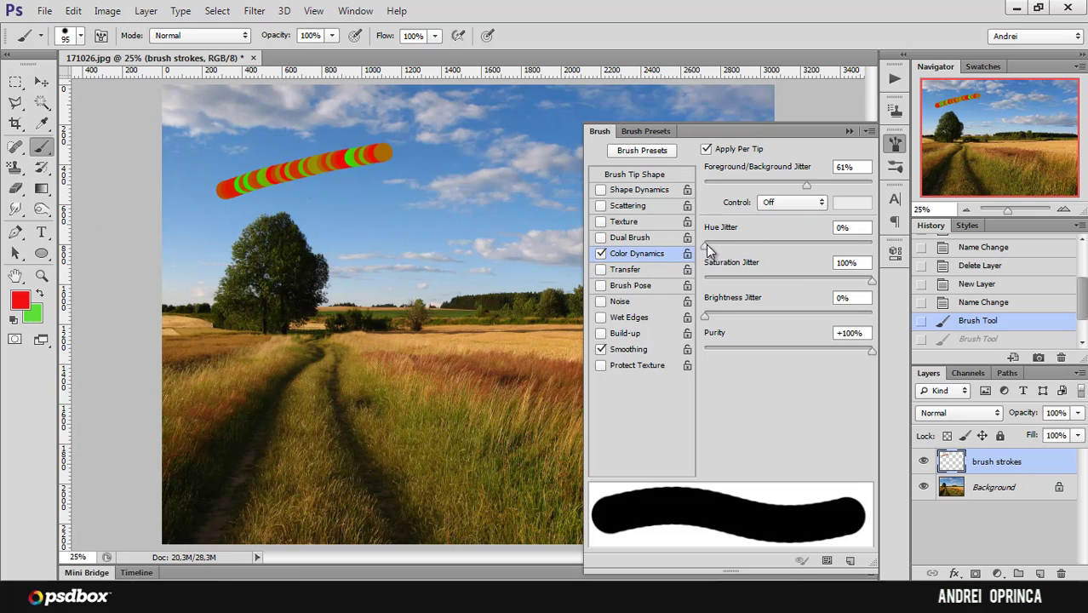
left_click_drag(705, 245, 762, 246)
left_click_drag(311, 262, 505, 154)
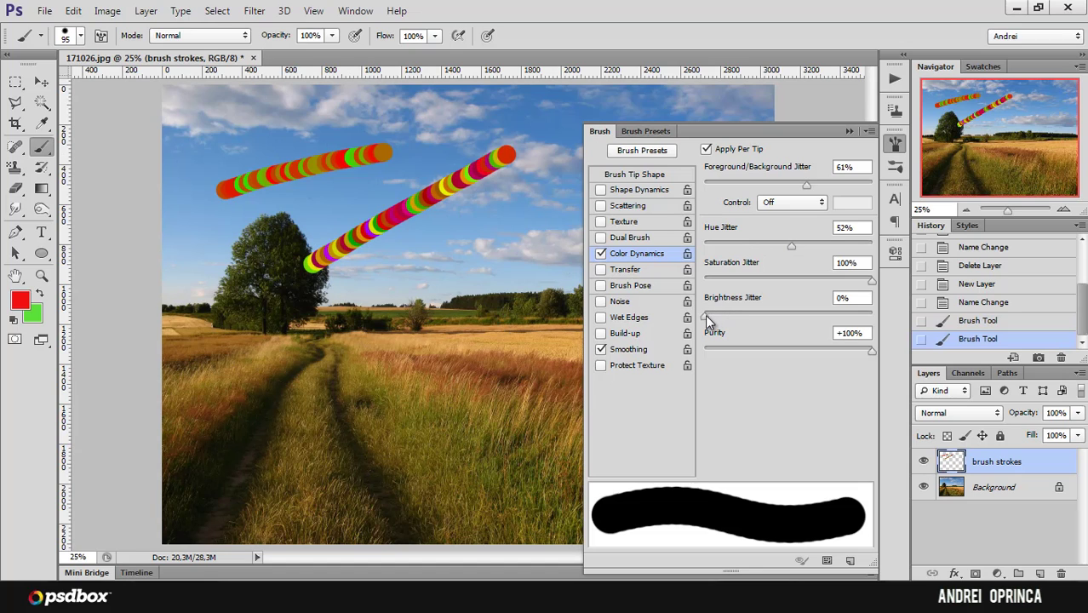
Raise Brightness Jitter to 100% and paint three more multicoloured strokes over sky and field.
left_click_drag(705, 314, 762, 314)
left_click_drag(384, 303, 421, 270)
left_click_drag(489, 224, 492, 223)
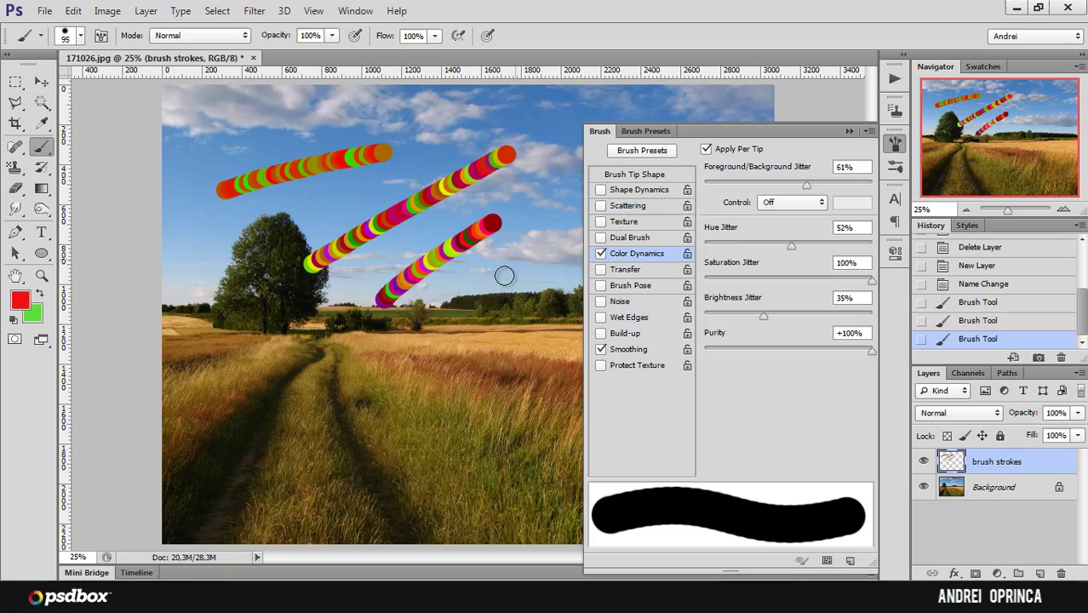
mouse_move(441, 334)
left_mouse_down()
mouse_move(522, 249)
mouse_move(522, 208)
left_mouse_up()
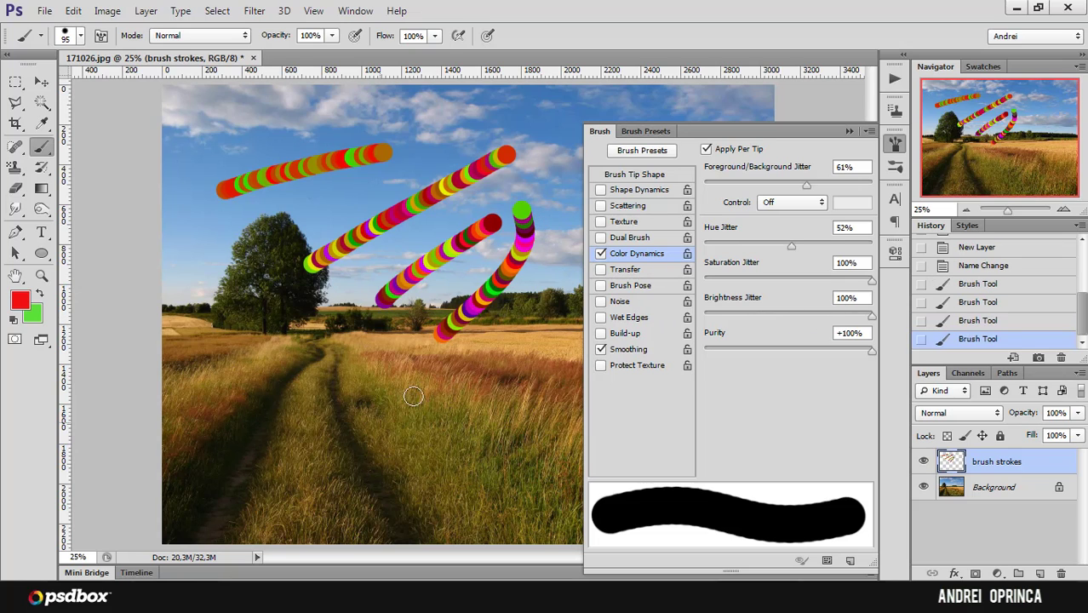
left_click_drag(380, 419, 516, 316)
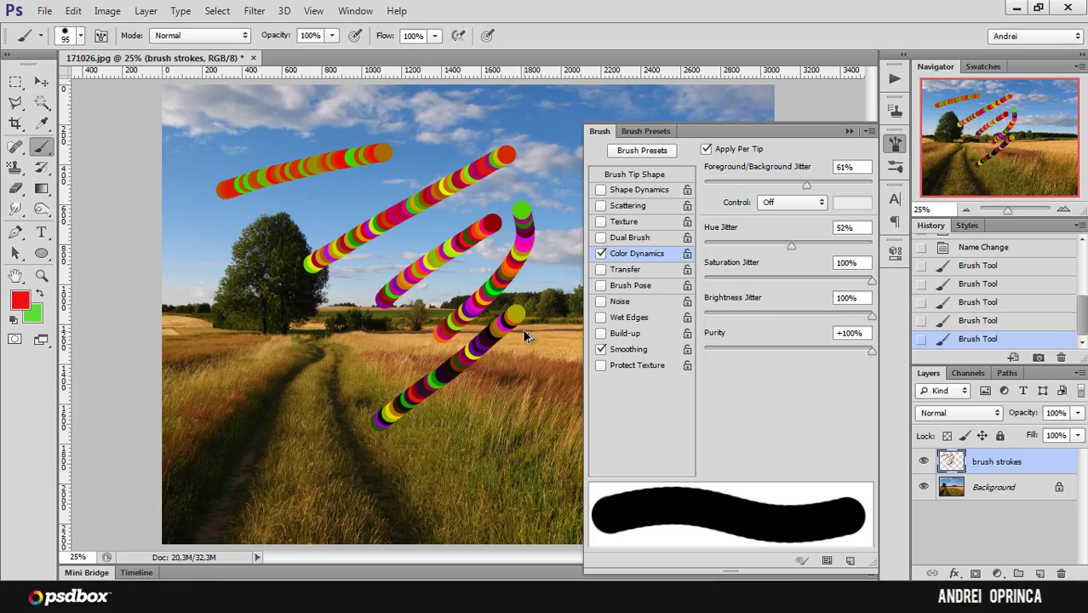
Undo the field strokes, trial lower brightness jitter, and repaint a diagonal at 100% brightness jitter.
key("ctrl+alt+z")
key("ctrl+alt+z")
key("ctrl+alt+z")
key("ctrl+alt+z")
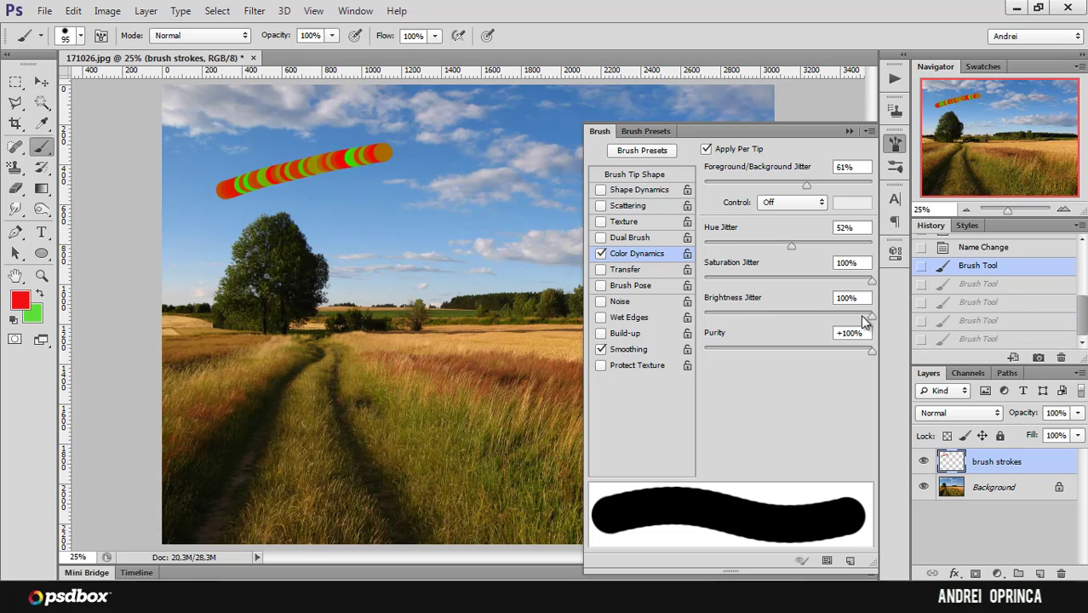
left_click_drag(345, 223, 435, 174)
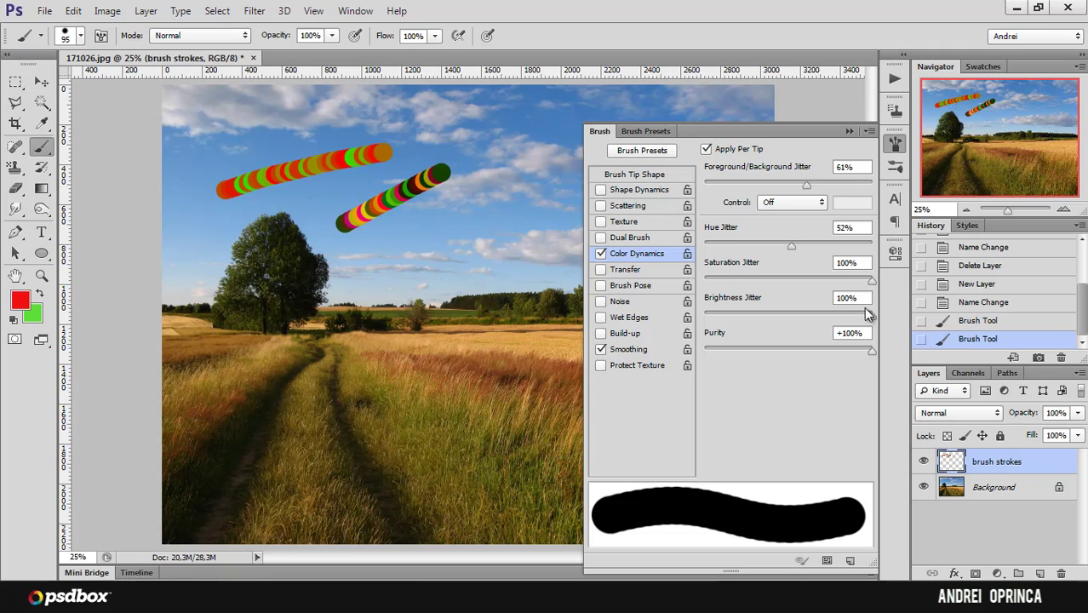
left_click_drag(868, 314, 673, 328)
left_click_drag(353, 263, 481, 187)
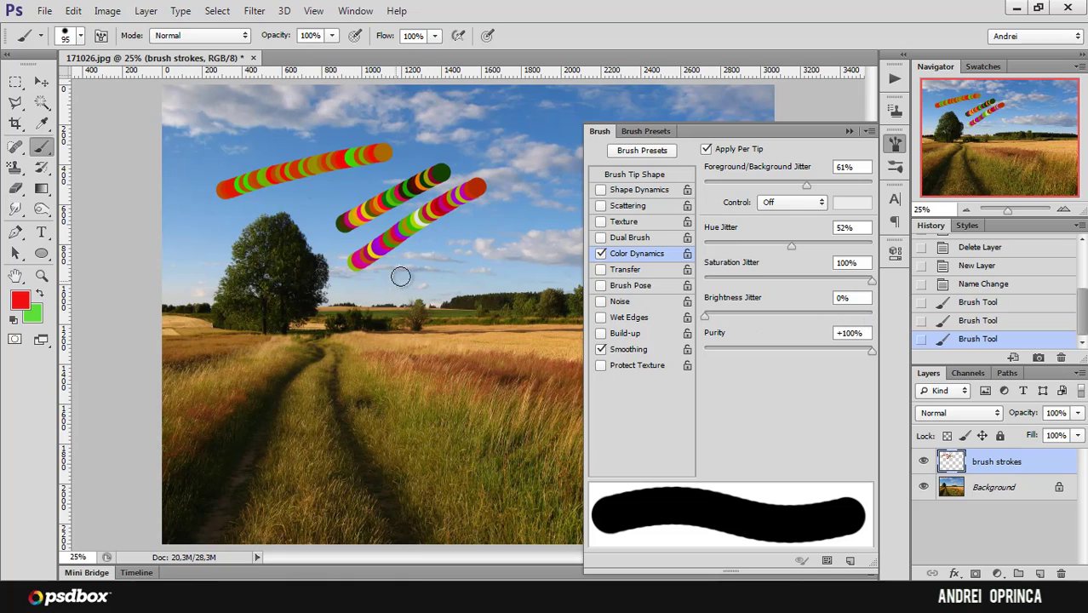
left_click_drag(398, 277, 482, 224)
key("ctrl+alt+z")
key("ctrl+alt+z")
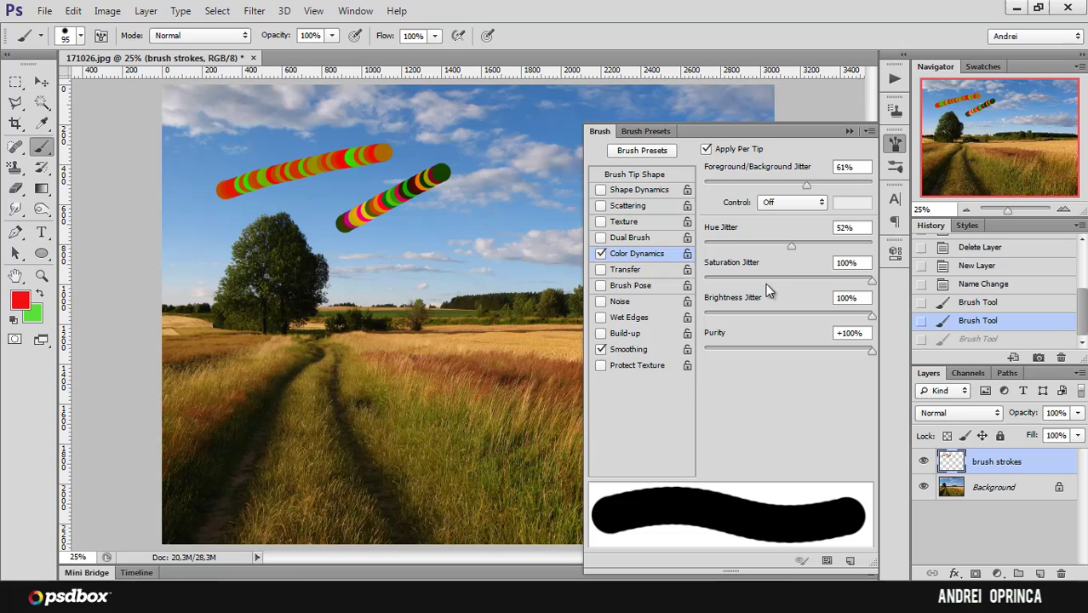
left_click_drag(351, 272, 470, 201)
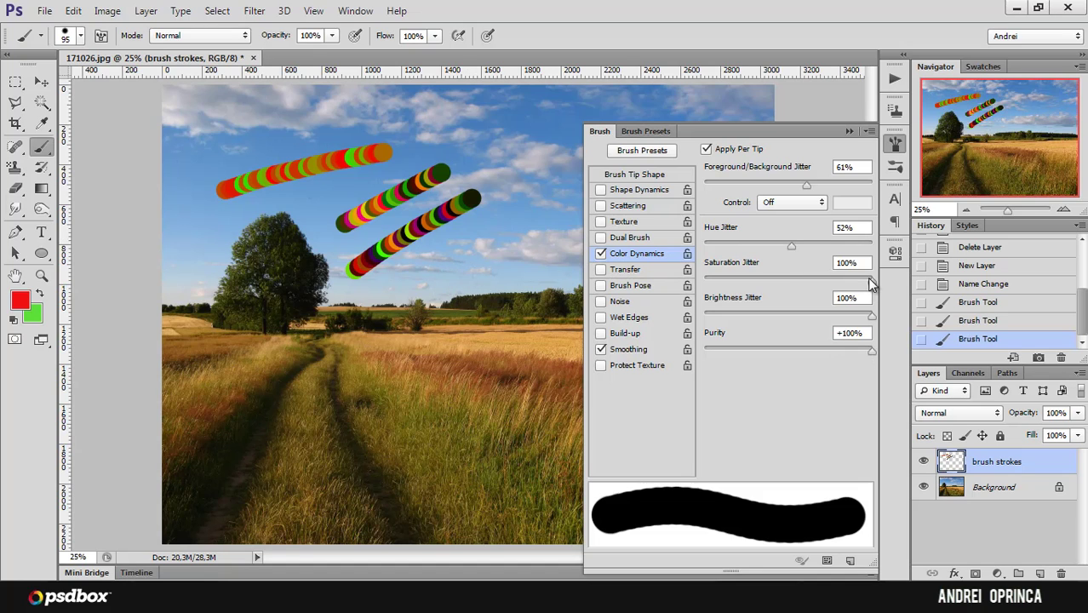
Paint test strokes while raising Saturation Jitter to 97% in Color Dynamics.
left_click_drag(397, 310, 521, 211)
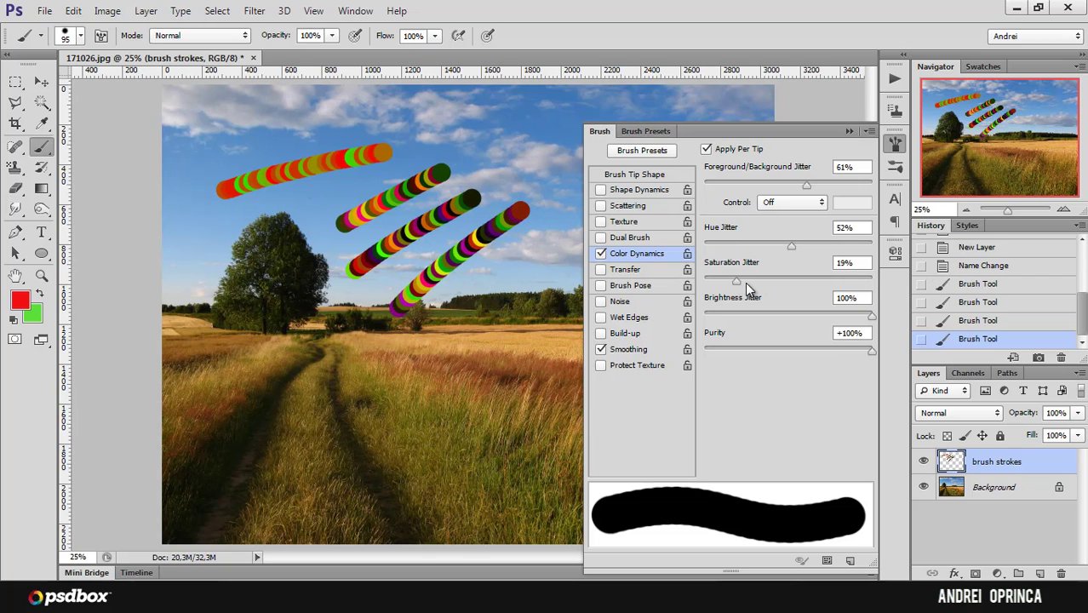
left_click_drag(745, 282, 867, 281)
left_click_drag(478, 132, 576, 108)
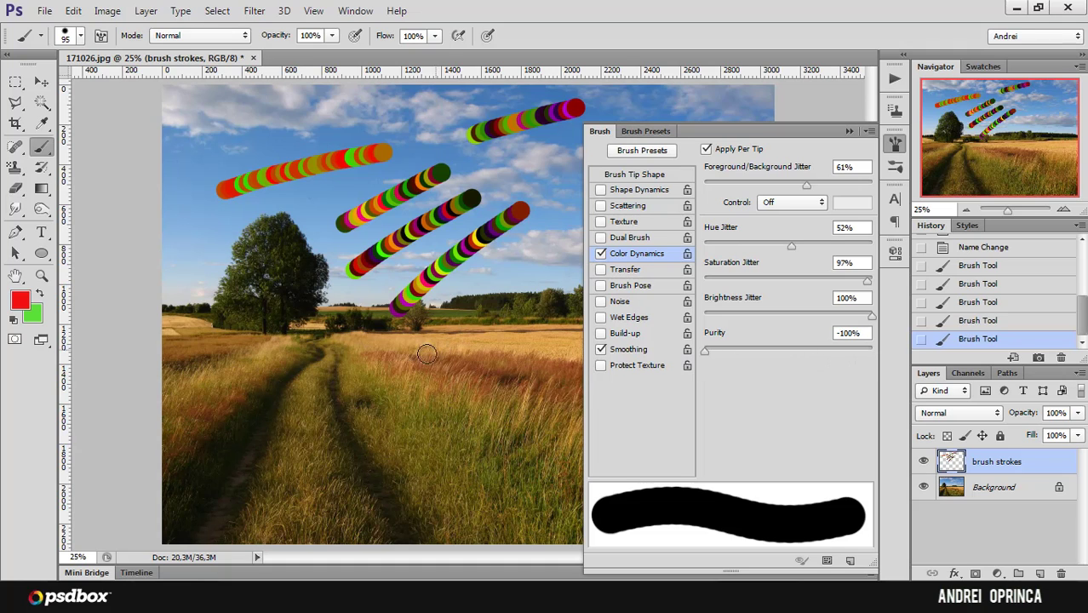
left_click_drag(377, 375, 524, 245)
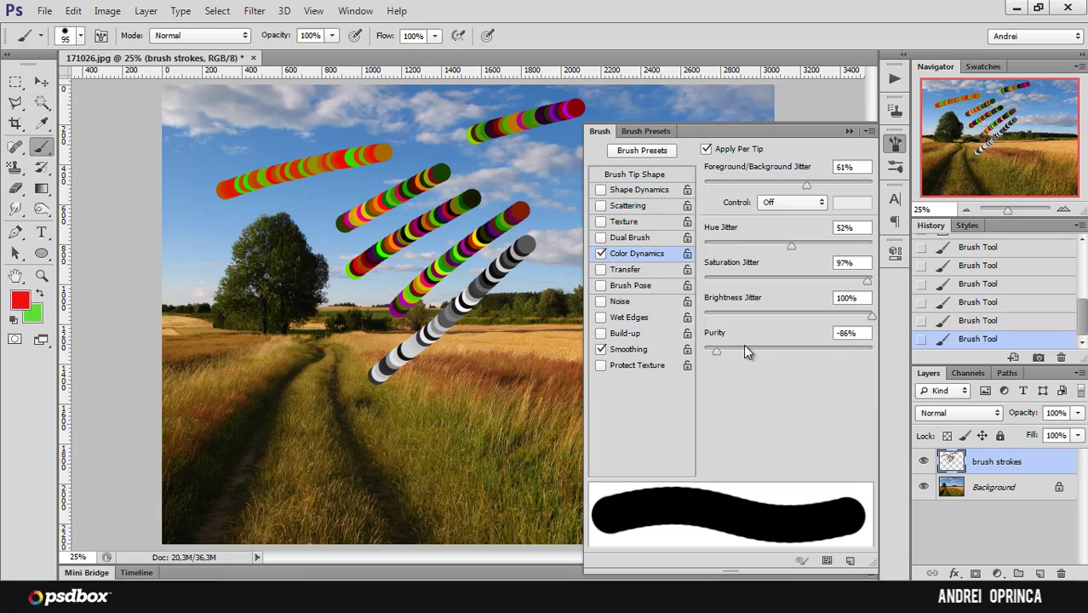
Tune Purity to about 0% and Brightness Jitter to 71%, then undo back to the red-green stroke.
left_click_drag(744, 349, 871, 349)
mouse_move(525, 315)
left_mouse_down()
mouse_move(490, 425)
mouse_move(434, 454)
mouse_move(361, 466)
mouse_move(285, 429)
mouse_move(241, 361)
mouse_move(251, 324)
left_mouse_up()
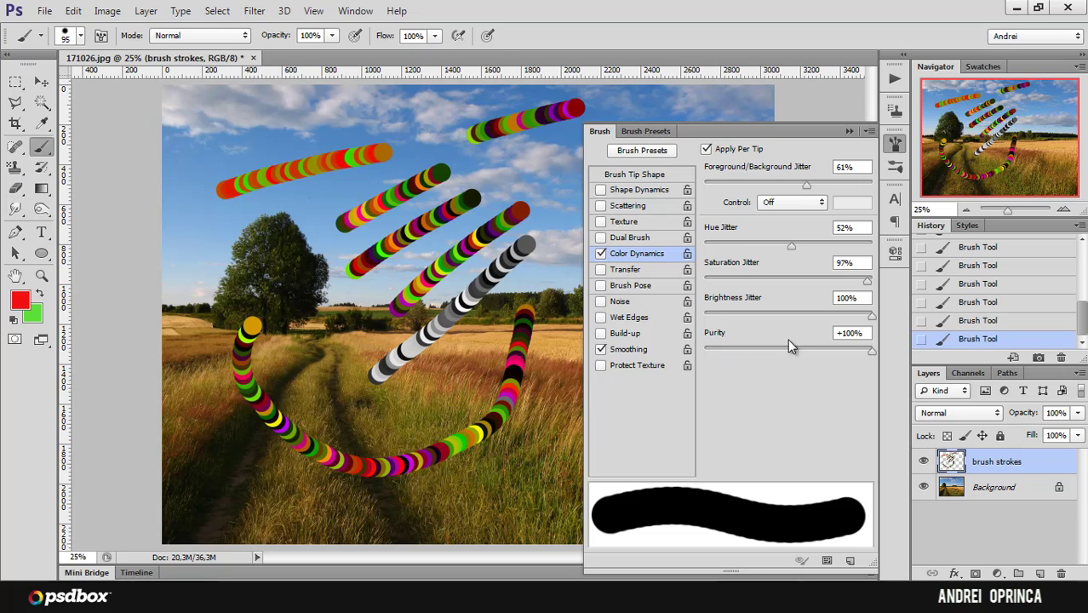
left_click_drag(785, 357, 775, 357)
mouse_move(284, 138)
left_mouse_down()
mouse_move(324, 114)
mouse_move(387, 94)
left_mouse_up()
left_click_drag(776, 352, 784, 352)
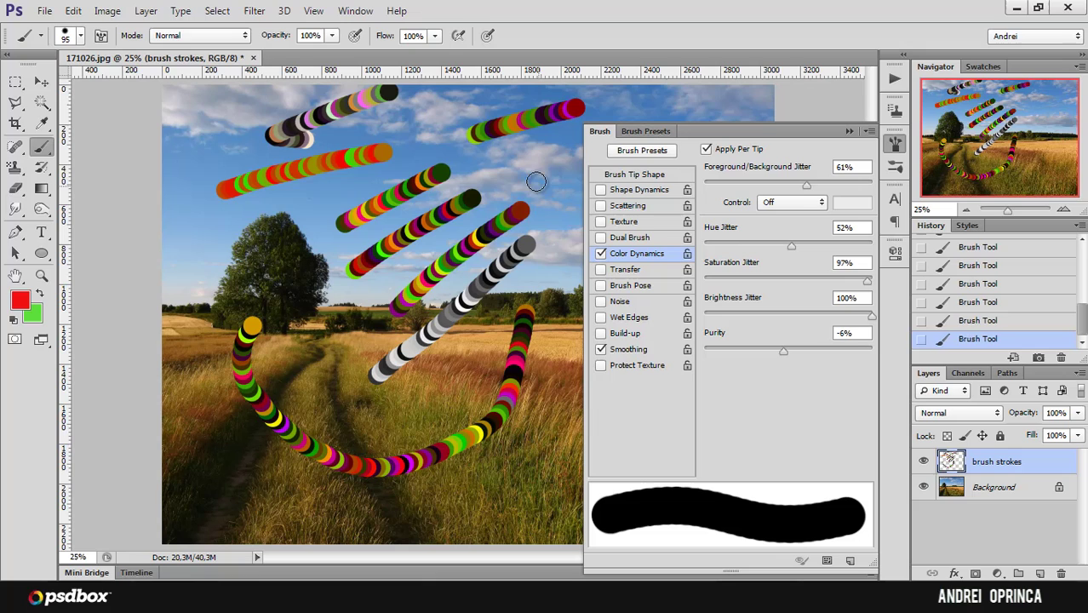
left_click_drag(870, 316, 824, 316)
left_click_drag(510, 128, 587, 196)
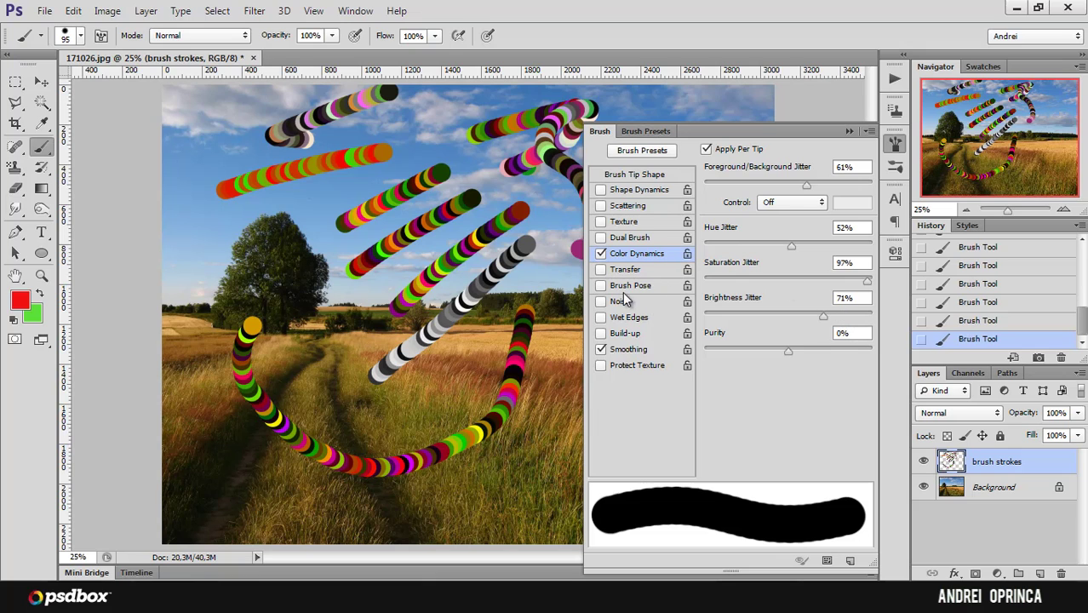
key("ctrl+alt+z")
key("ctrl+alt+z")
key("ctrl+alt+z")
key("ctrl+alt+z")
key("ctrl+alt+z")
key("ctrl+alt+z")
key("ctrl+alt+z")
key("ctrl+alt+z")
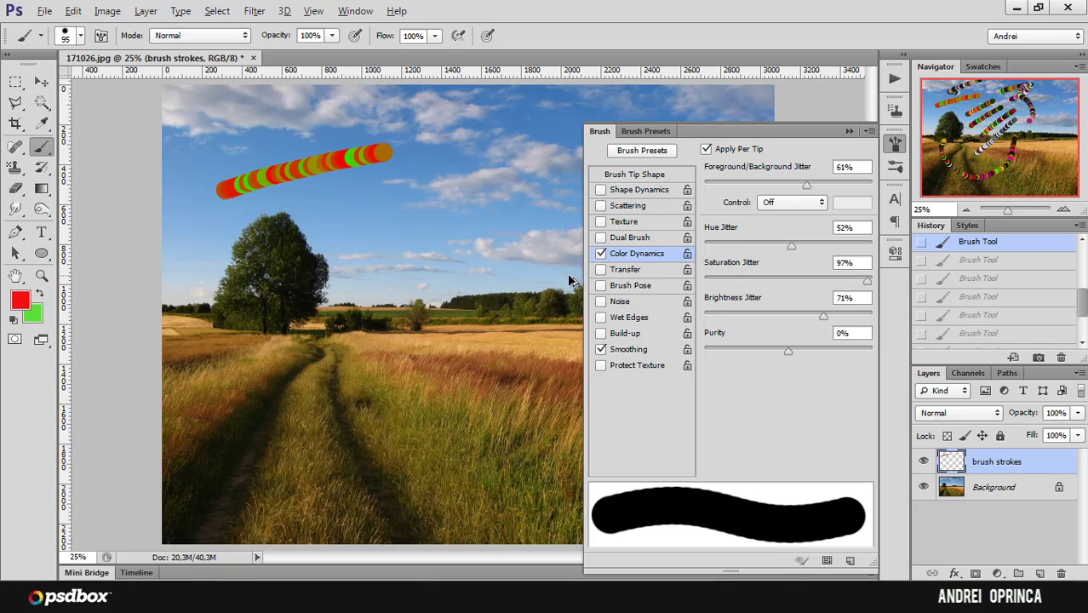
Enable 810% Scattering and 100% size jitter, test a stroke, then undo every stroke.
left_click(627, 206)
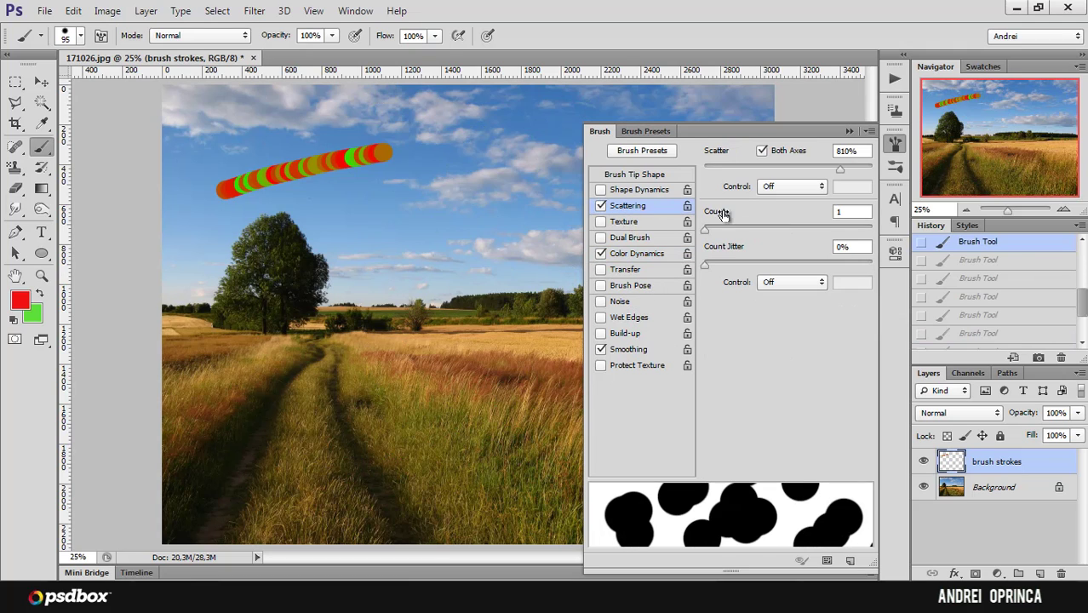
left_click(642, 192)
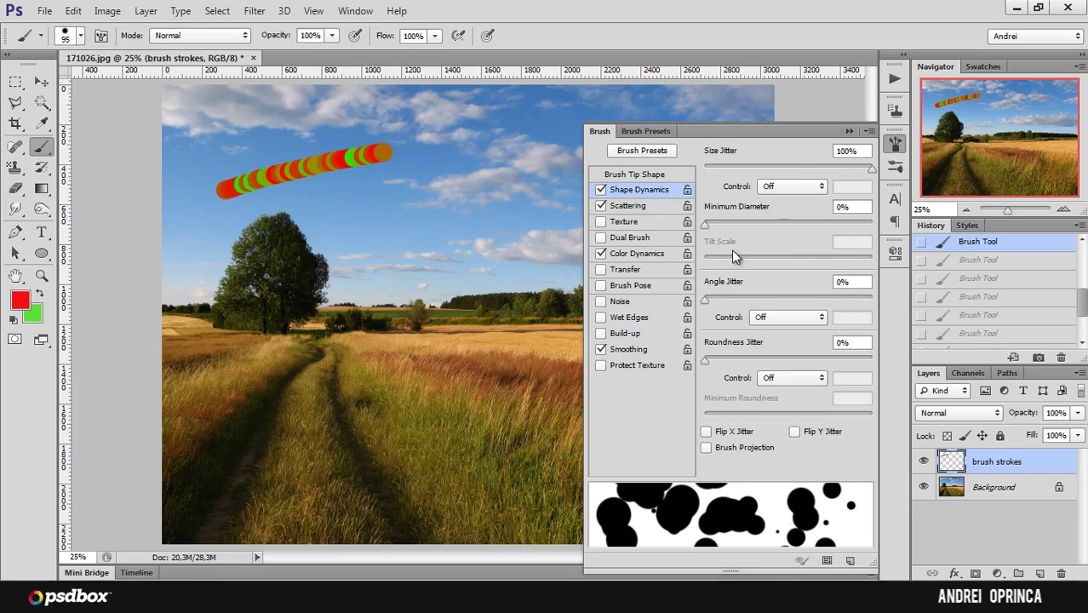
left_click_drag(299, 285, 336, 228)
key("ctrl+z")
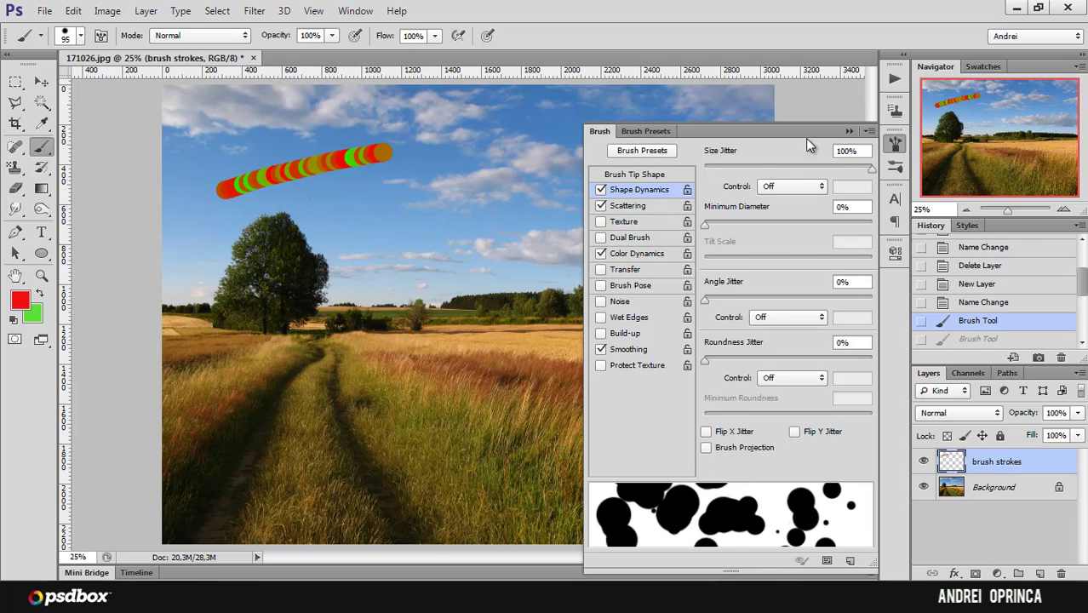
key("ctrl+alt+z")
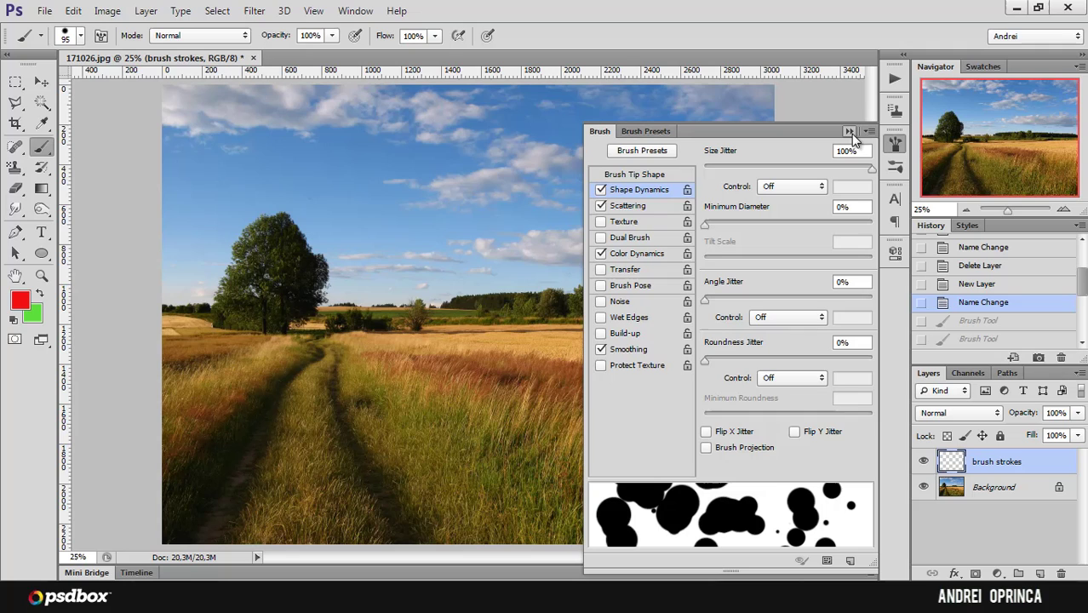
Turn on Transfer opacity jitter and undo a scattered test stroke.
left_click(637, 271)
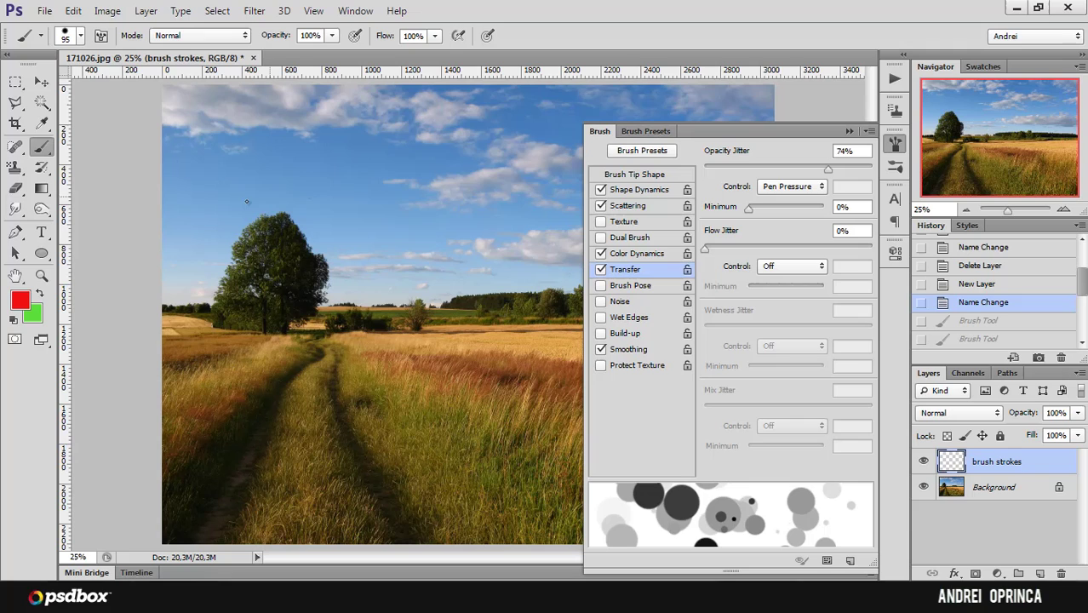
left_click_drag(247, 202, 511, 166)
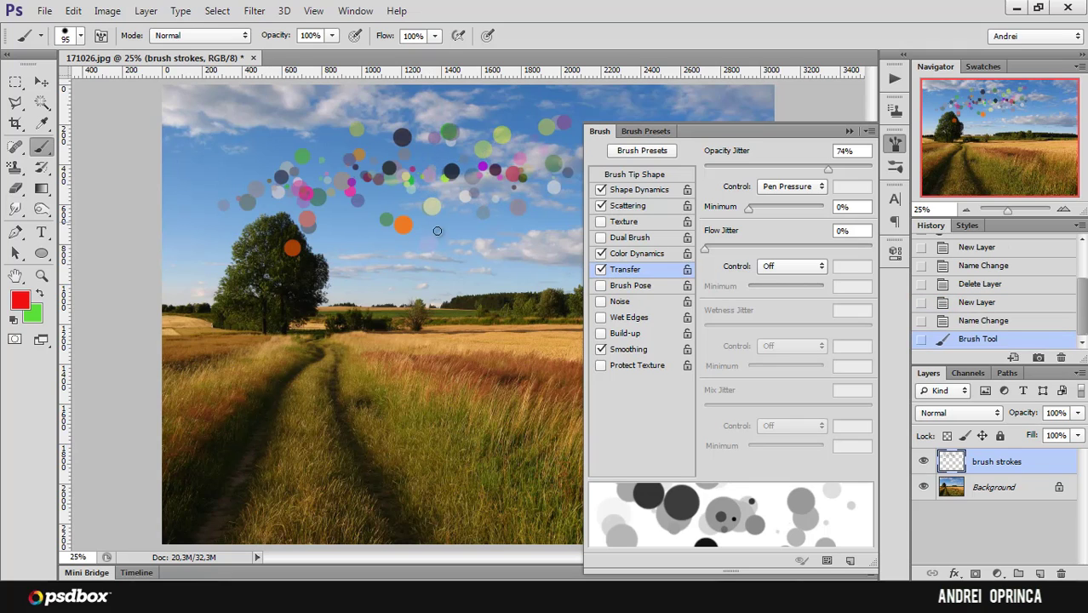
key("ctrl+z")
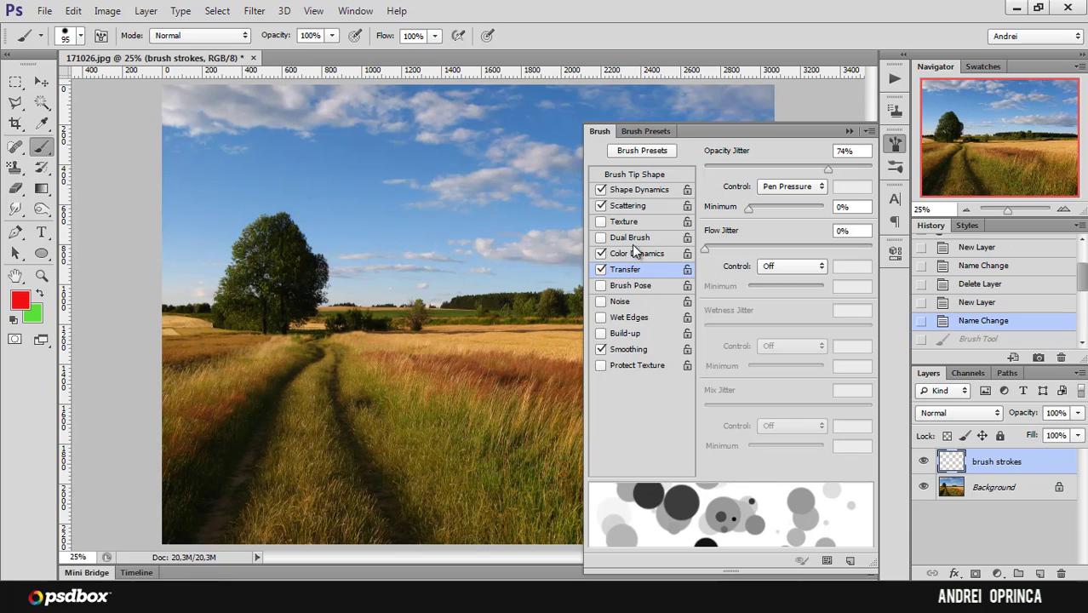
Retune Color Dynamics with purity +43% and lower brightness, saturation and hue jitter, then paint dots across the sky.
left_click(648, 253)
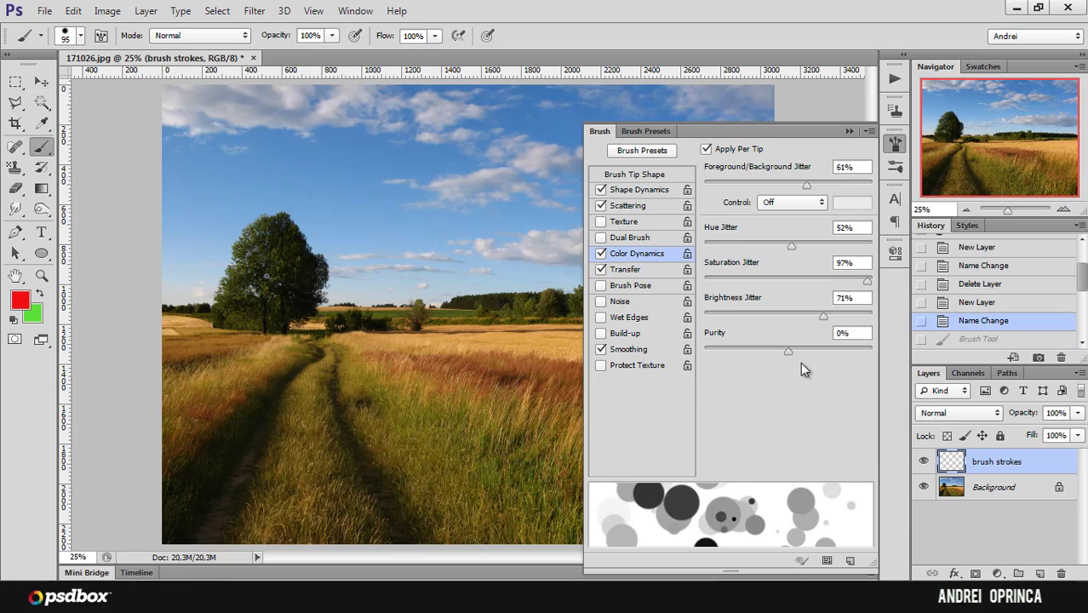
left_click_drag(788, 351, 830, 355)
left_click_drag(869, 315, 792, 314)
mouse_move(817, 280)
left_mouse_down()
mouse_move(795, 280)
mouse_move(831, 283)
left_mouse_up()
mouse_move(790, 246)
left_mouse_down()
mouse_move(724, 248)
mouse_move(804, 246)
left_mouse_up()
mouse_move(807, 189)
left_mouse_down()
mouse_move(750, 190)
mouse_move(807, 189)
left_mouse_up()
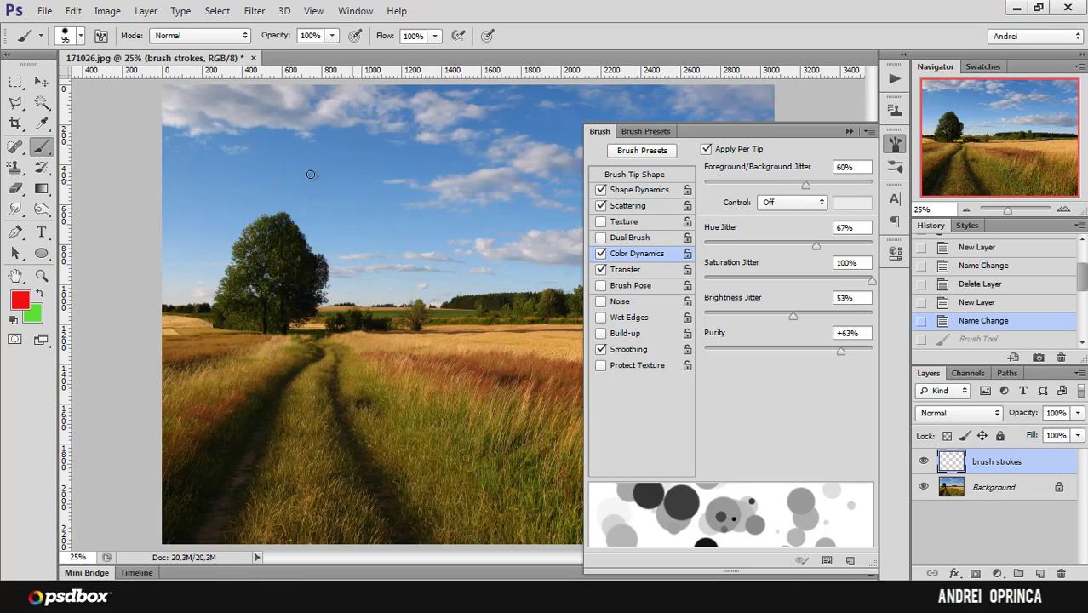
left_click_drag(392, 150, 504, 139)
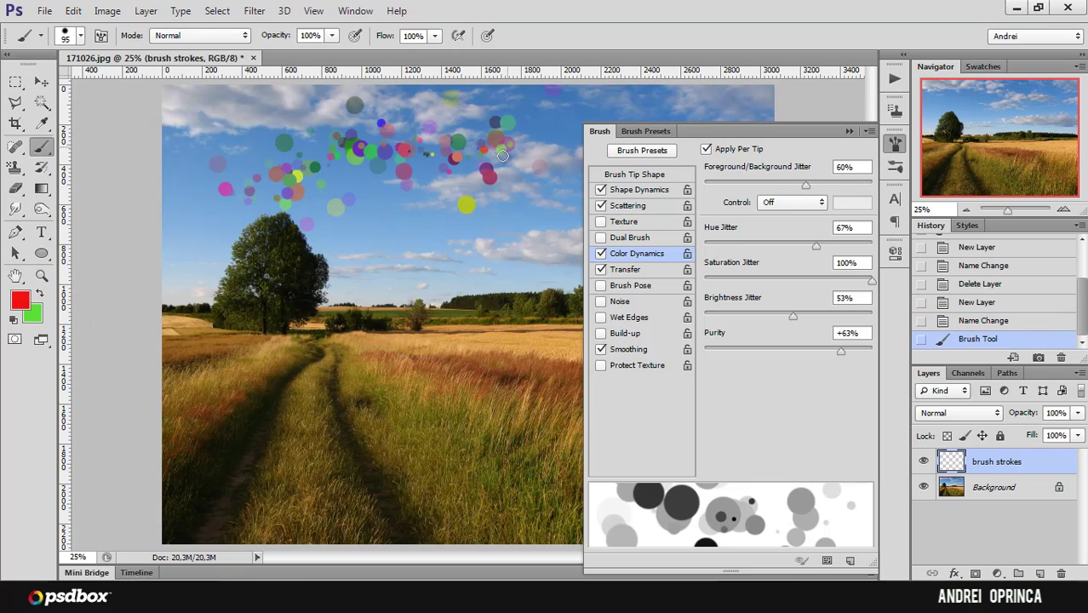
left_click(848, 131)
Undo the test dots and set the foreground colour to orange and the background to blue.
key("ctrl+z")
left_click_drag(217, 195, 764, 130)
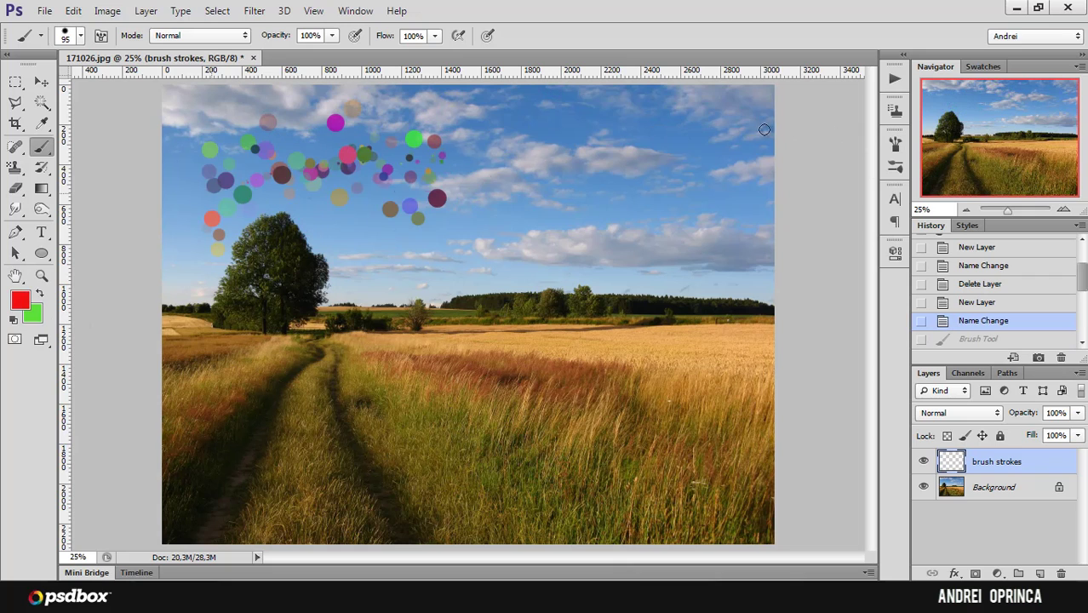
key("ctrl+z")
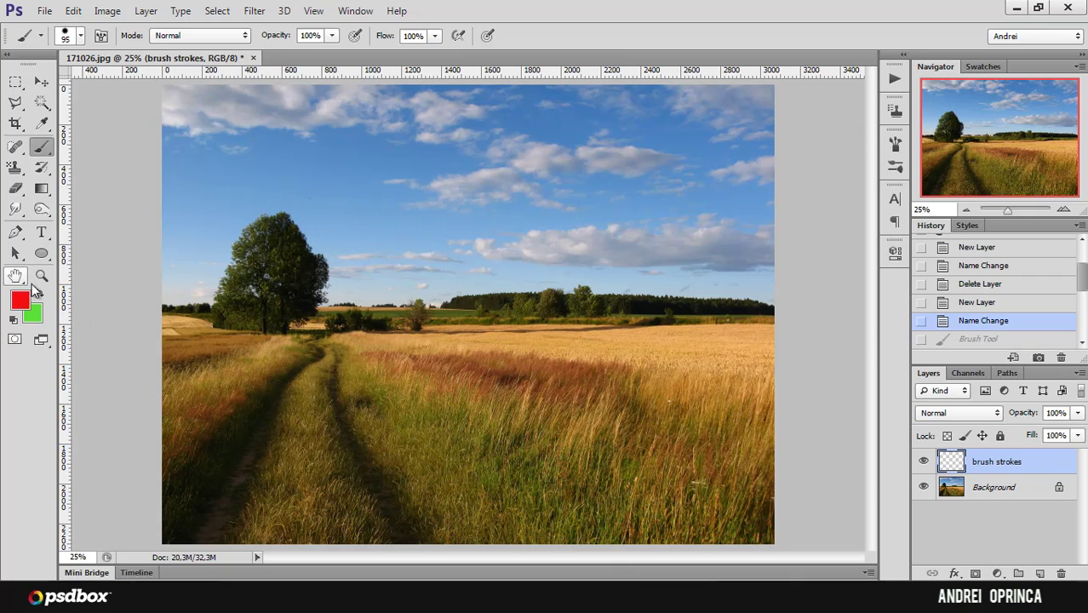
left_click(20, 299)
left_click_drag(872, 445, 872, 433)
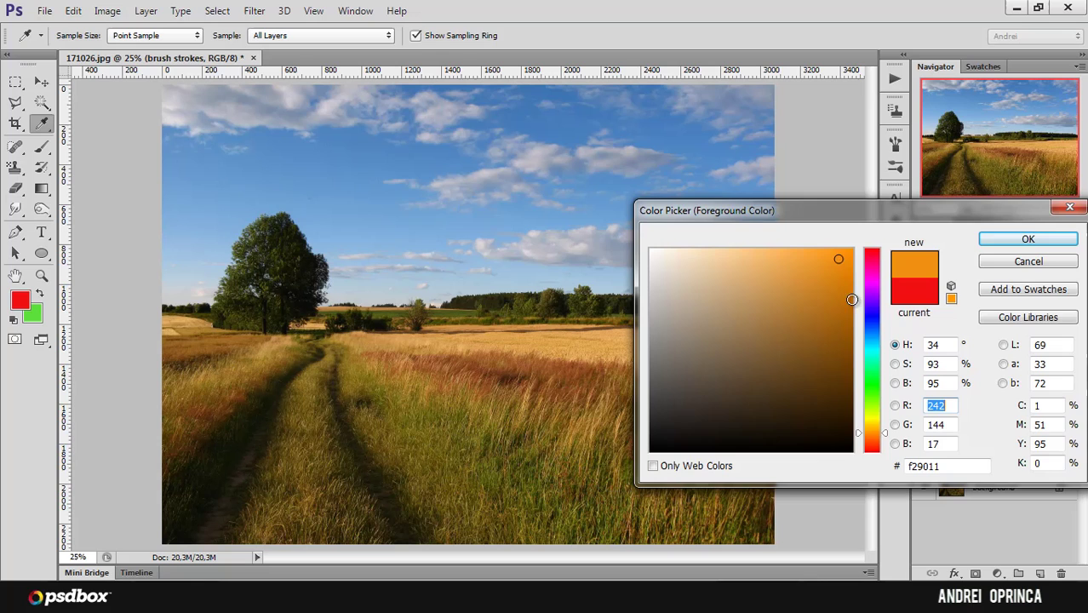
left_click(1028, 239)
left_click(33, 313)
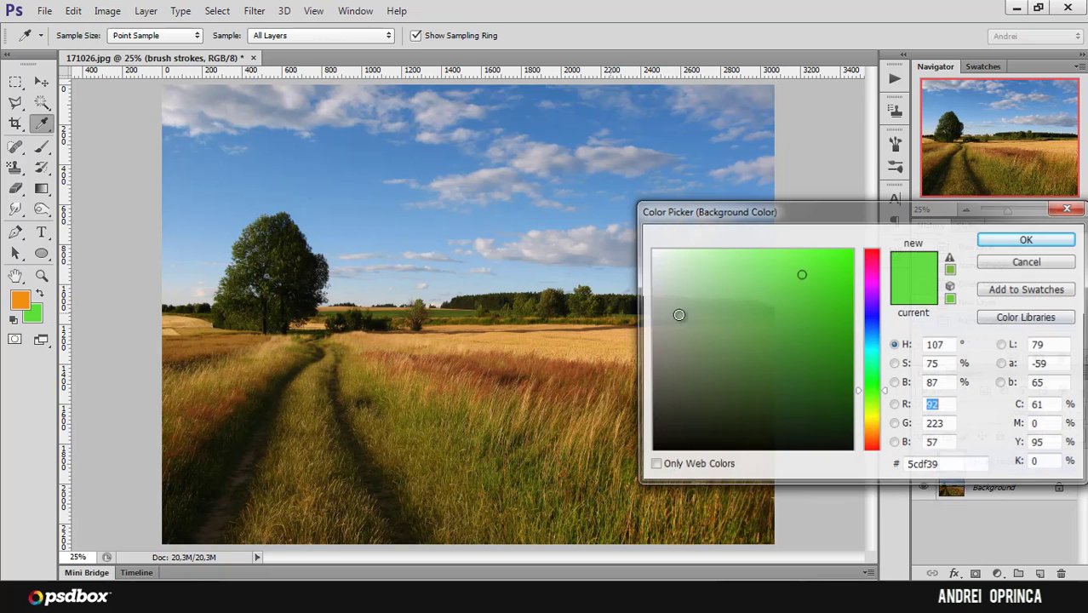
left_click_drag(872, 390, 872, 333)
left_click(987, 242)
Enlarge the brush to about 133 px and paint multicoloured dots across the sky.
key("b")
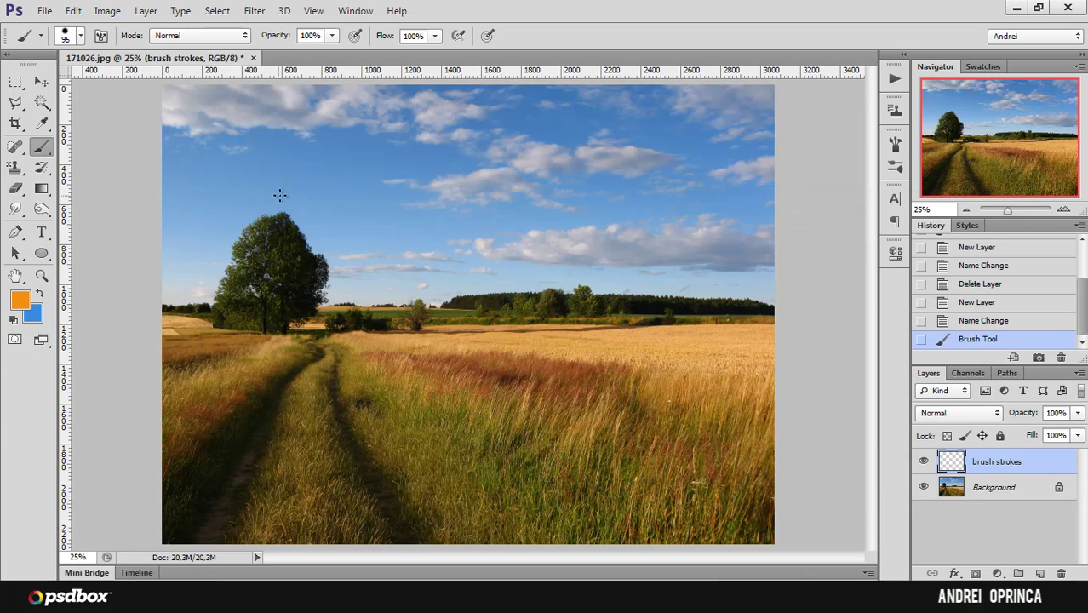
right_click(334, 222)
left_click_drag(425, 274, 434, 271)
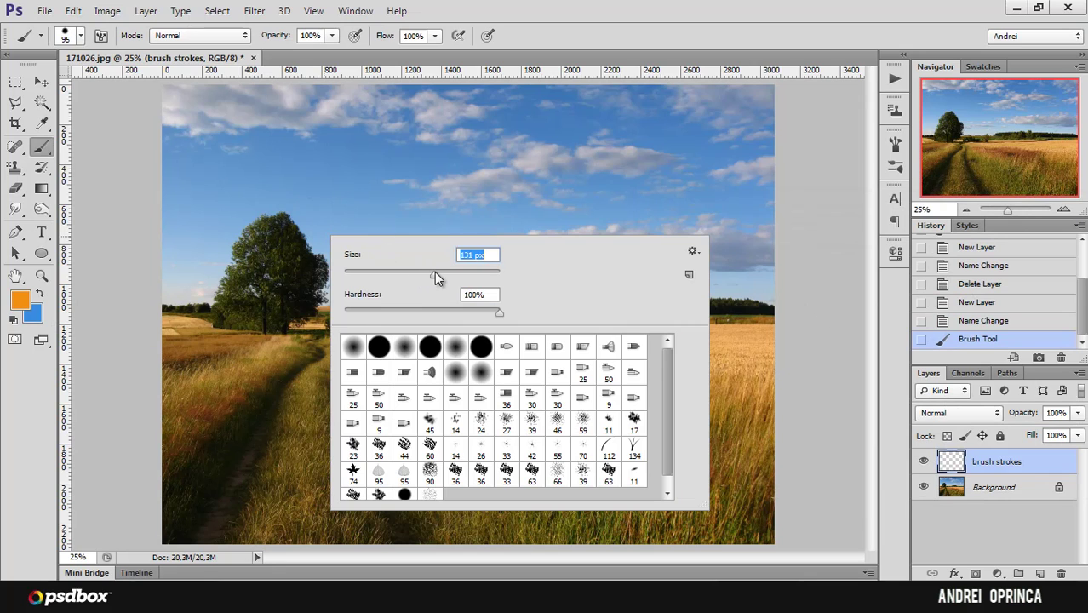
mouse_move(166, 226)
left_mouse_down()
mouse_move(247, 204)
mouse_move(451, 192)
mouse_move(613, 140)
mouse_move(734, 176)
left_mouse_up()
Blend the dot layer in Screen mode and shift the dots down slightly.
left_click(943, 414)
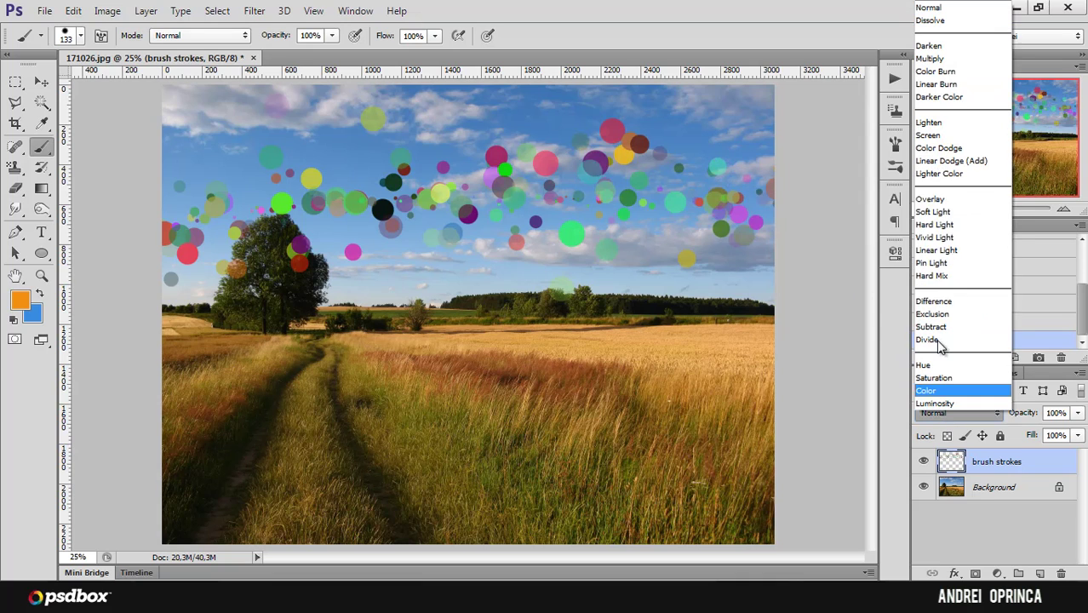
left_click(943, 138)
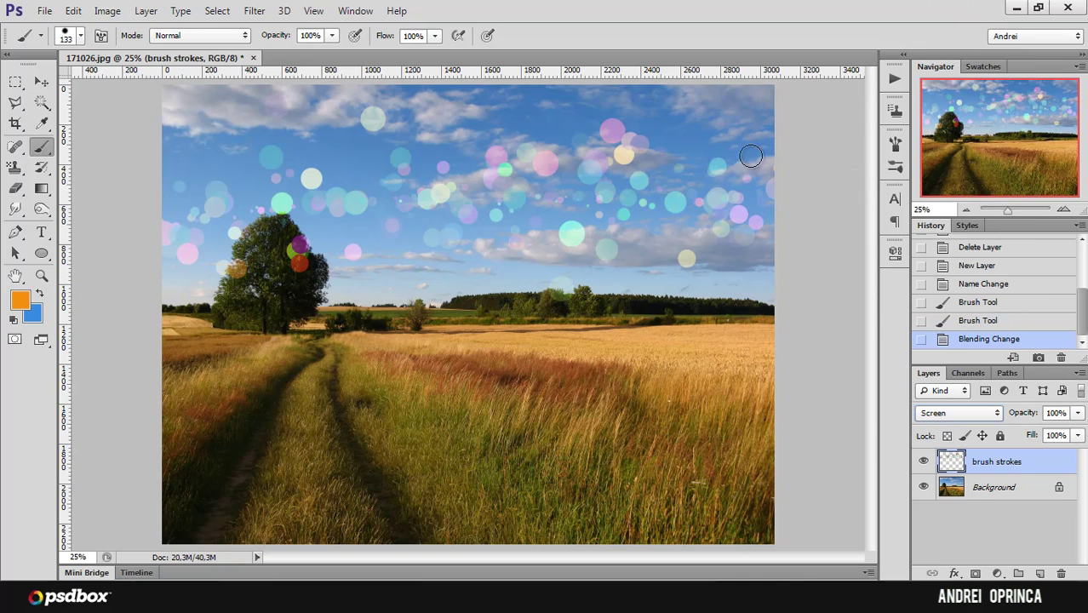
left_click(40, 81)
left_click_drag(332, 156, 332, 179)
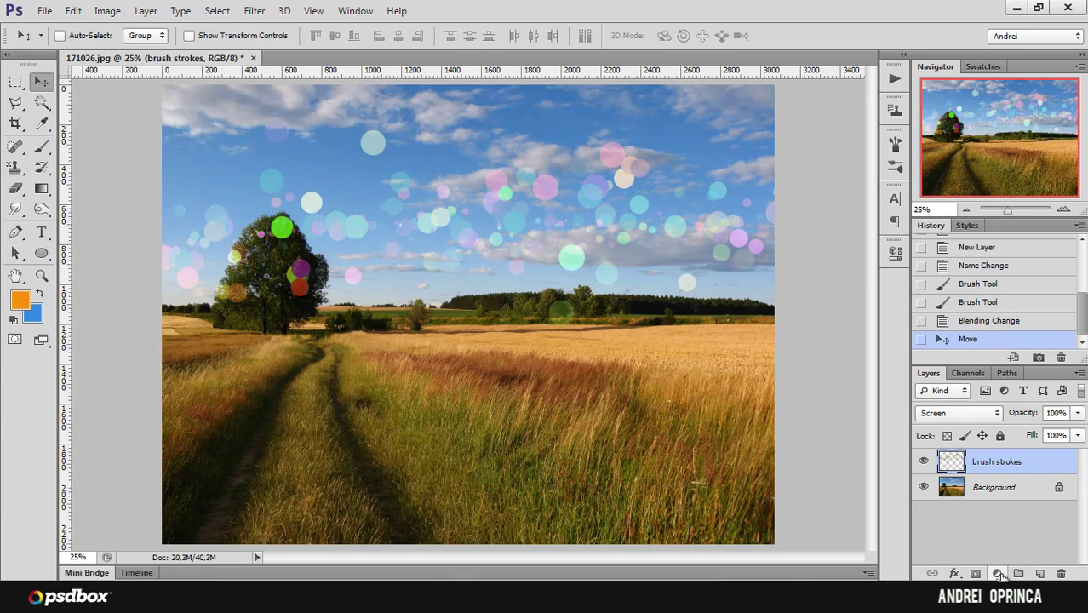
Add a reversed Gradient Map above the Background, blended in Soft Light at lower opacity.
left_click(1021, 488)
left_click(1001, 573)
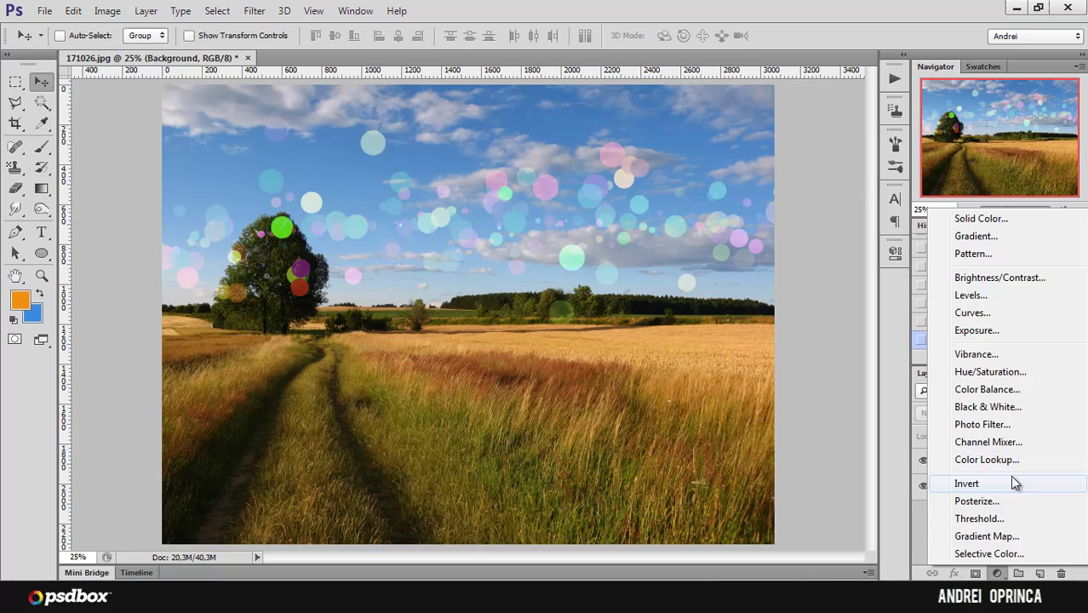
left_click(988, 537)
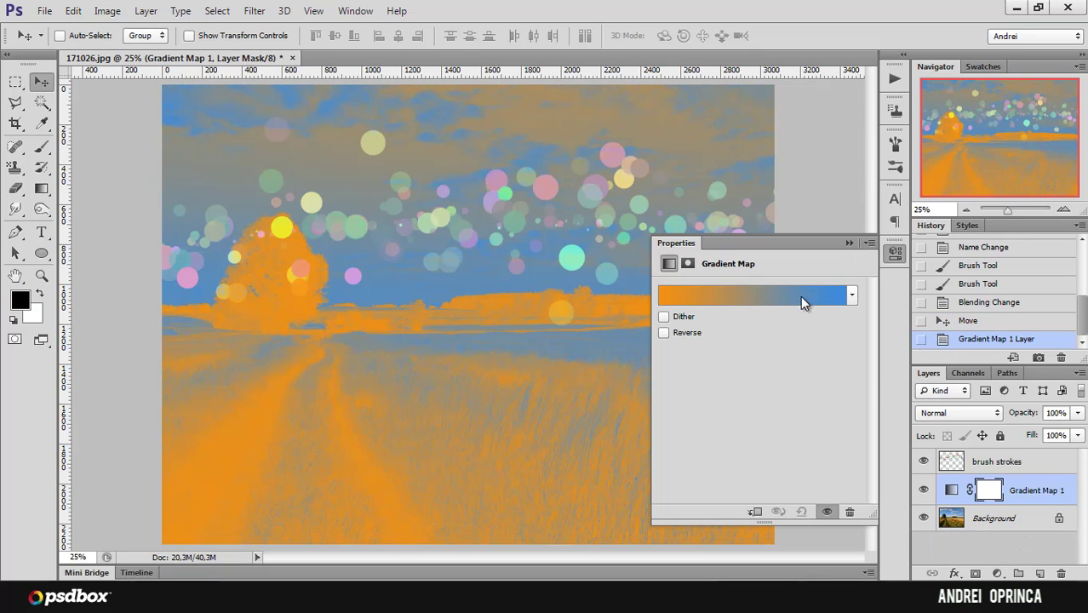
left_click(800, 295)
left_click(931, 201)
left_click(664, 332)
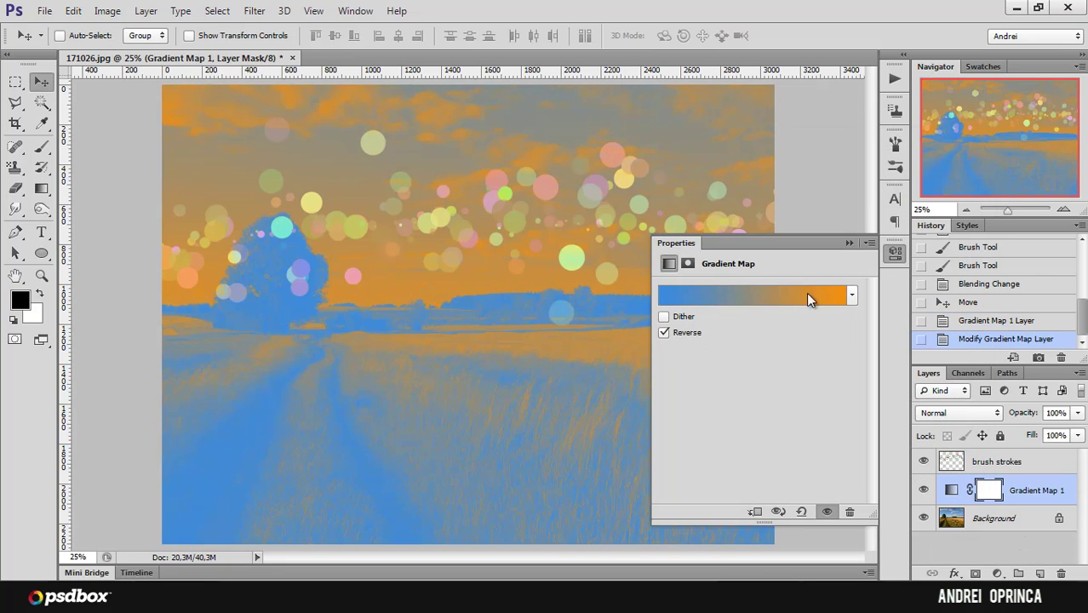
left_click(848, 242)
left_click(959, 413)
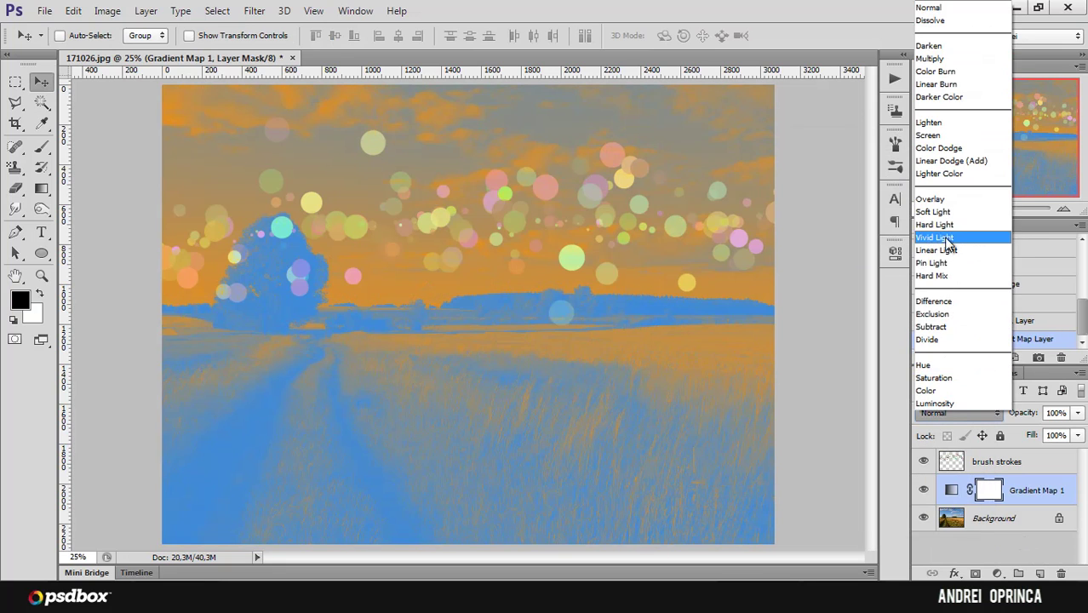
left_click(968, 245)
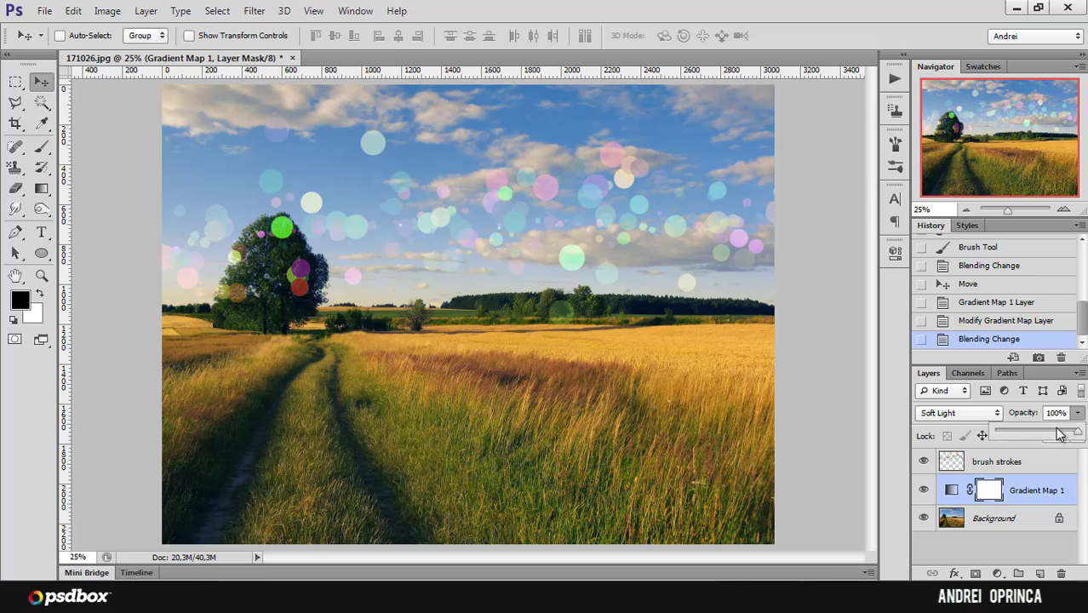
left_click_drag(1058, 434, 1053, 434)
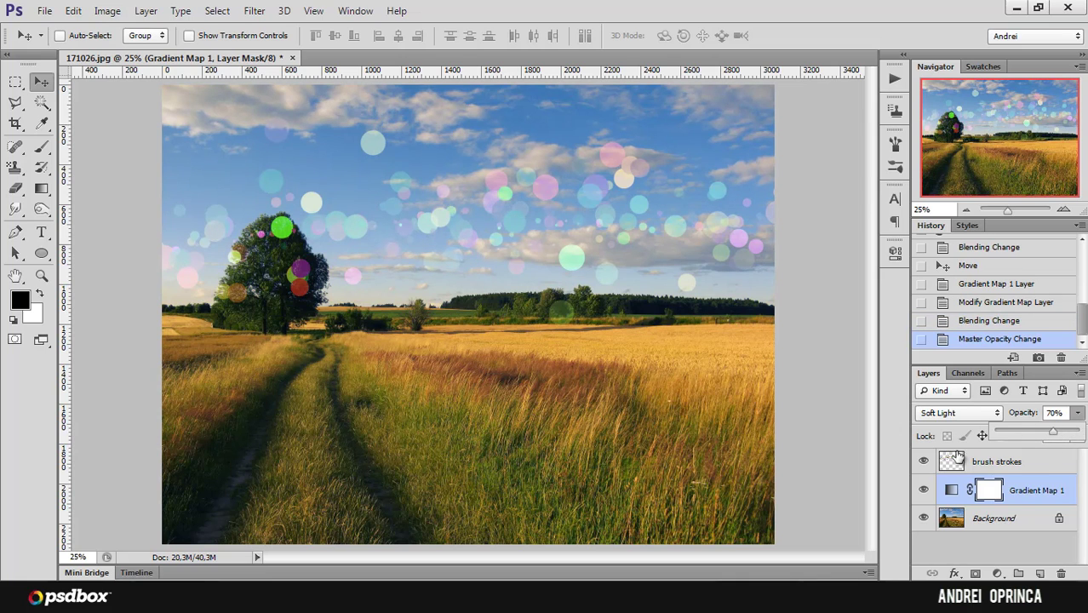
Add a Violet-Orange Gradient Map in Screen at 35% opacity, then reposition the bokeh dots.
left_click(998, 573)
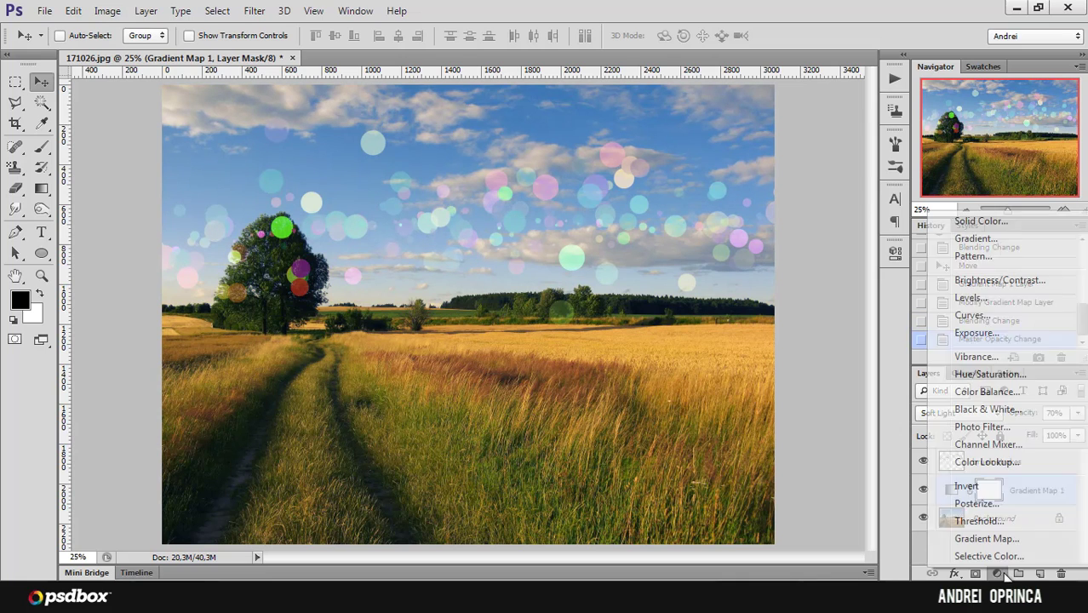
left_click(992, 539)
left_click(826, 294)
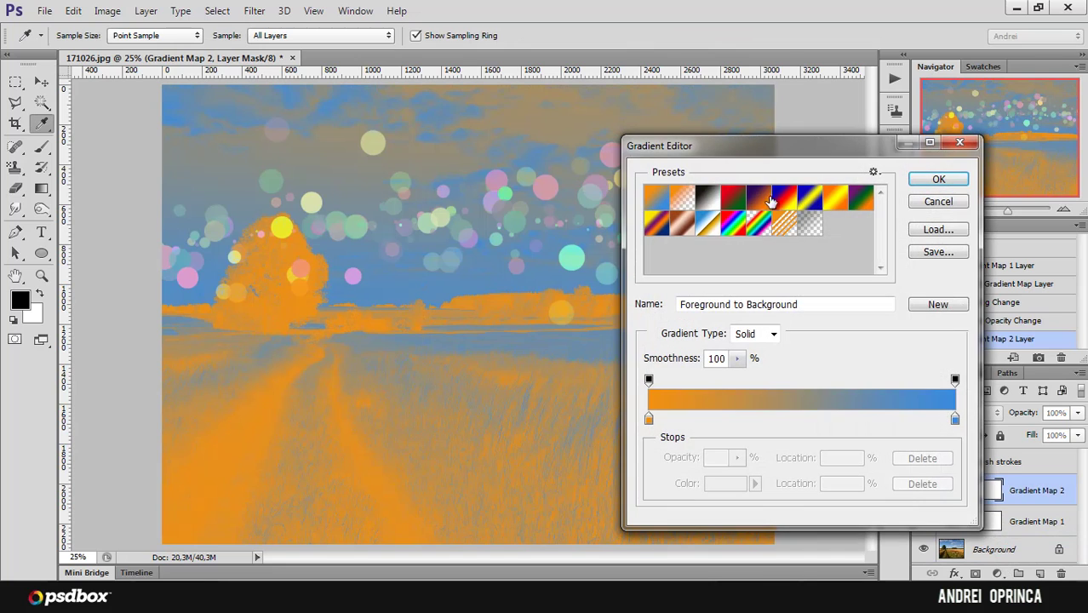
left_click(769, 200)
left_click(938, 178)
left_click(971, 412)
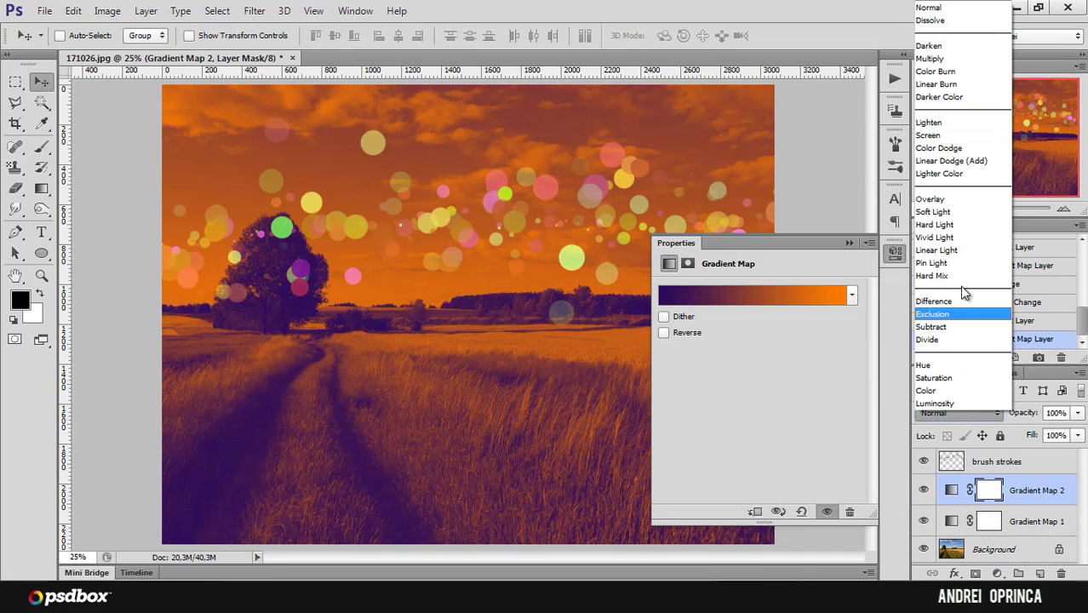
left_click(954, 211)
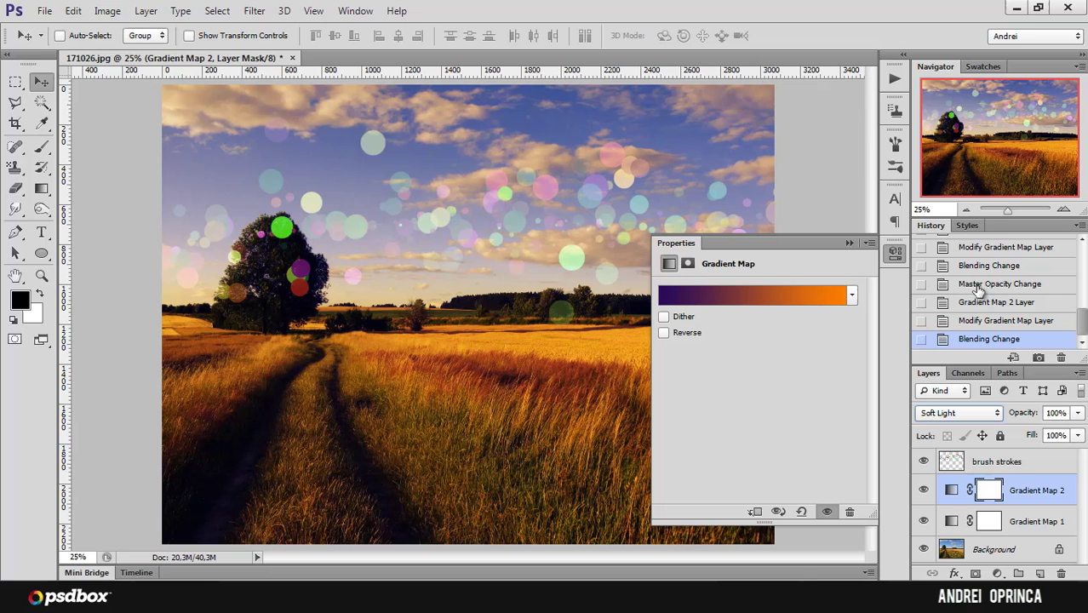
left_click_drag(1078, 413, 1029, 433)
left_click(959, 413)
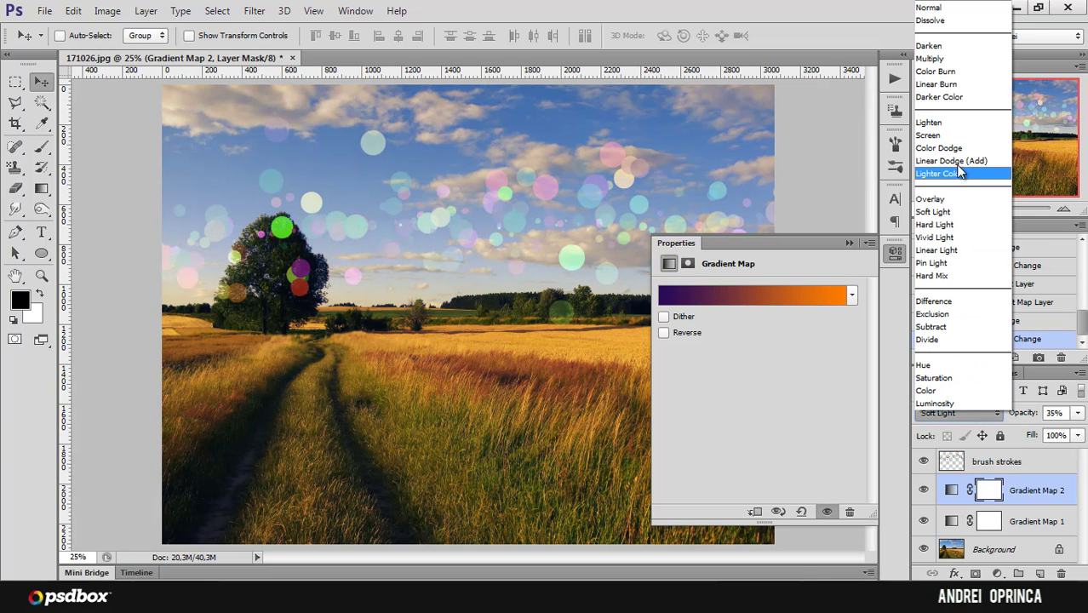
left_click(945, 135)
left_click(849, 243)
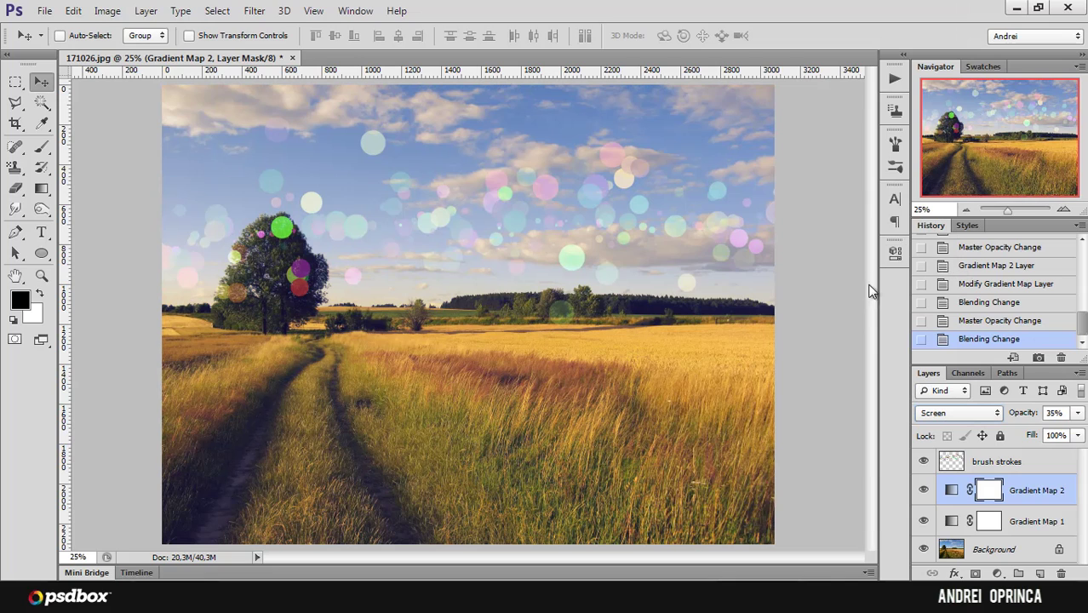
left_click(989, 460)
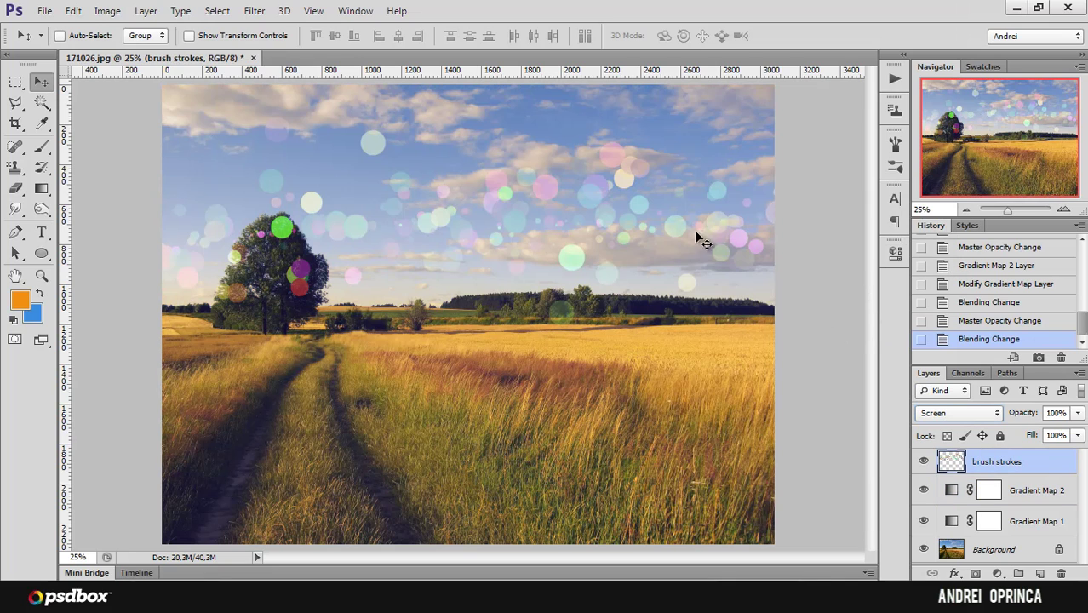
mouse_move(396, 204)
left_mouse_down()
mouse_move(374, 172)
mouse_move(393, 270)
mouse_move(381, 211)
mouse_move(396, 199)
mouse_move(492, 264)
mouse_move(483, 219)
mouse_move(463, 219)
left_mouse_up()
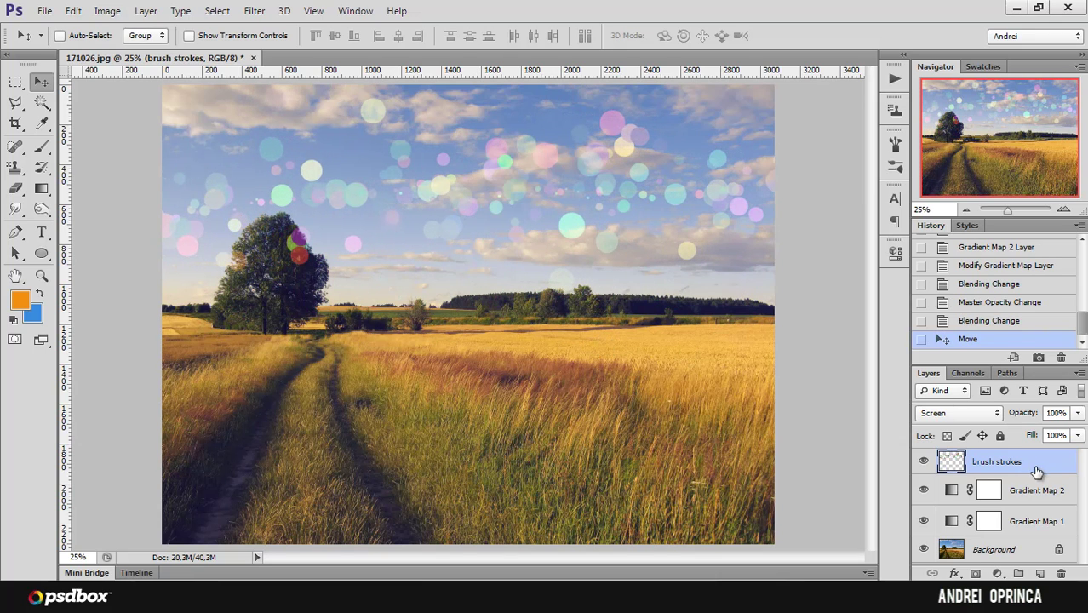
Replace the brush strokes layer with a new empty layer and soften brush hardness to 59%.
left_click_drag(1037, 471, 1060, 573)
left_click(1040, 573)
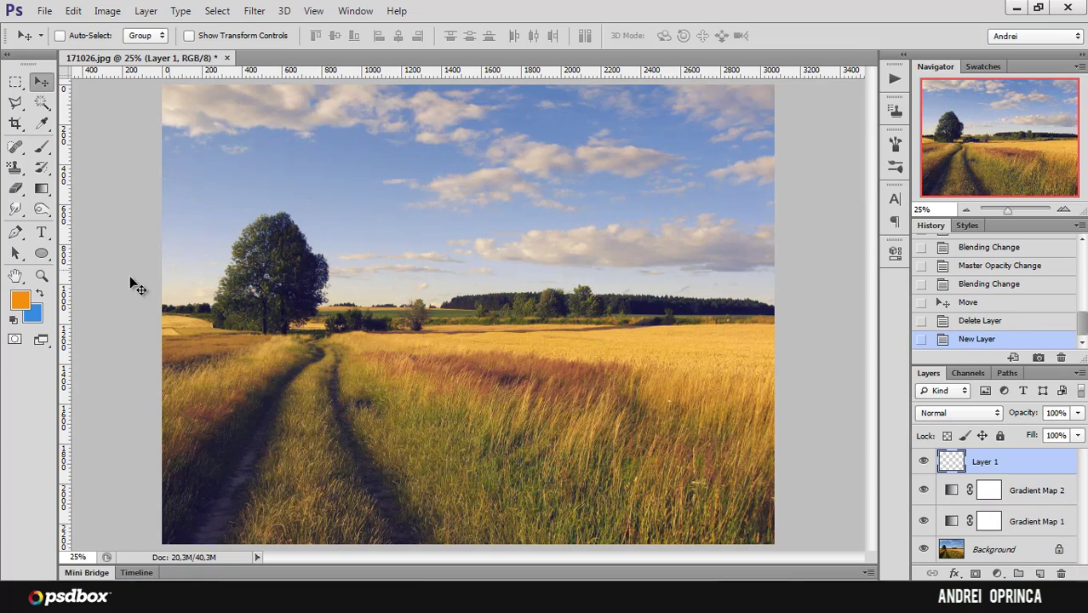
left_click(42, 145)
right_click(581, 215)
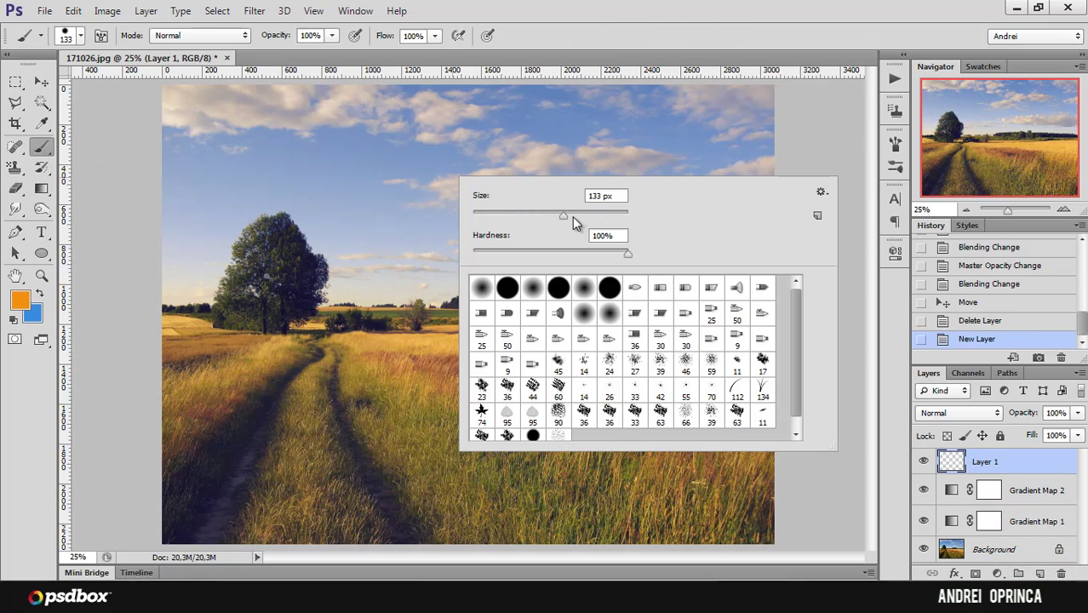
left_click(590, 238)
left_click(552, 235)
left_click_drag(627, 254, 474, 254)
left_click(981, 462)
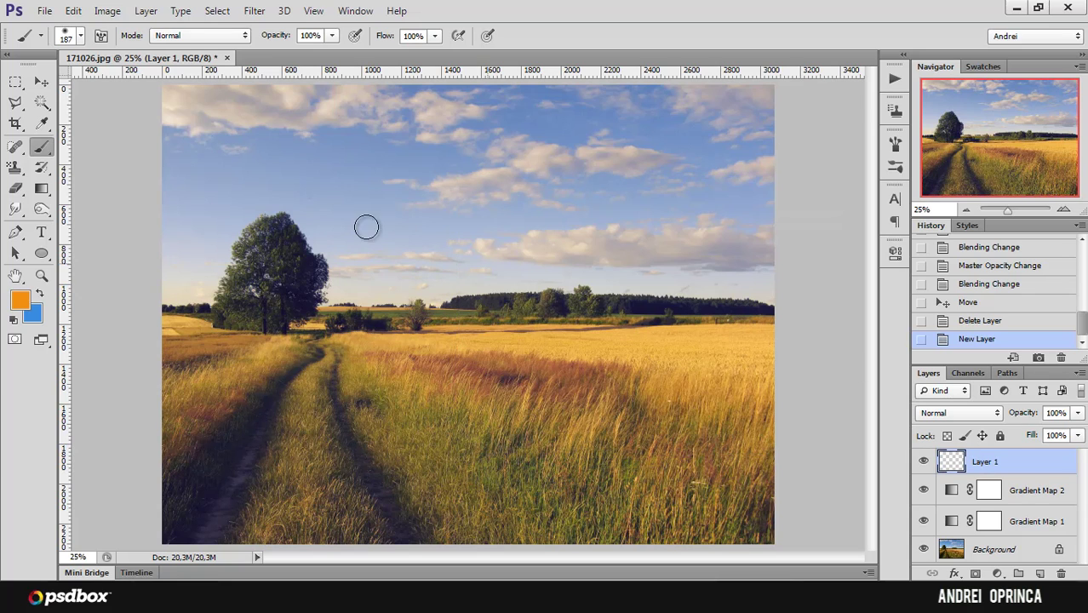
Paint soft multicoloured dots on Layer 1, blend them in Screen, and position them in the sky.
mouse_move(179, 228)
left_mouse_down()
mouse_move(428, 209)
mouse_move(802, 230)
mouse_move(802, 255)
left_mouse_up()
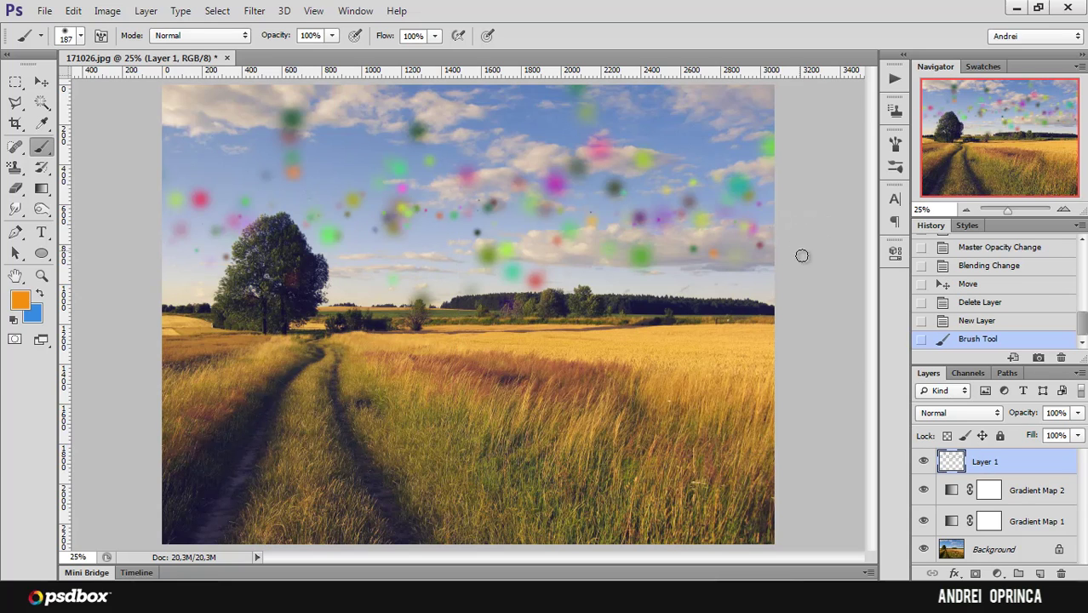
left_click(941, 416)
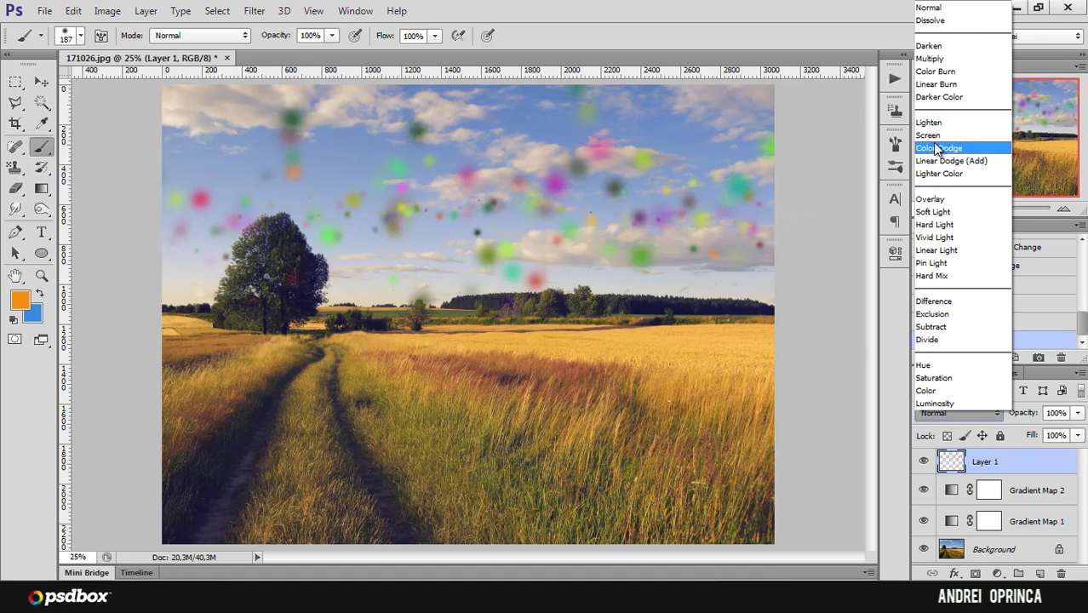
left_click(935, 135)
left_click(42, 81)
left_click_drag(366, 157, 371, 248)
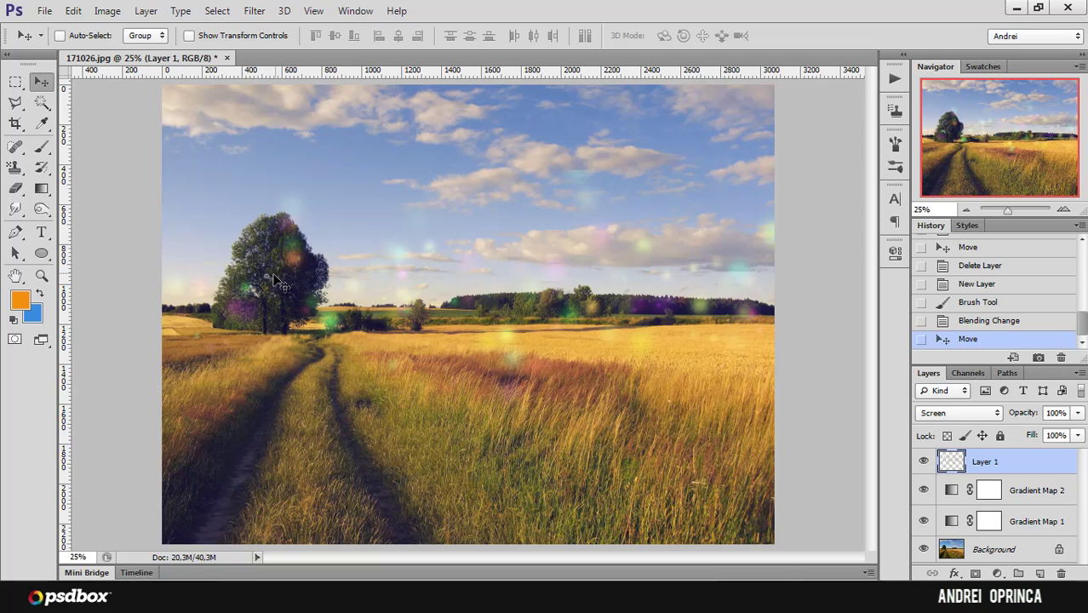
left_click_drag(519, 286, 515, 235)
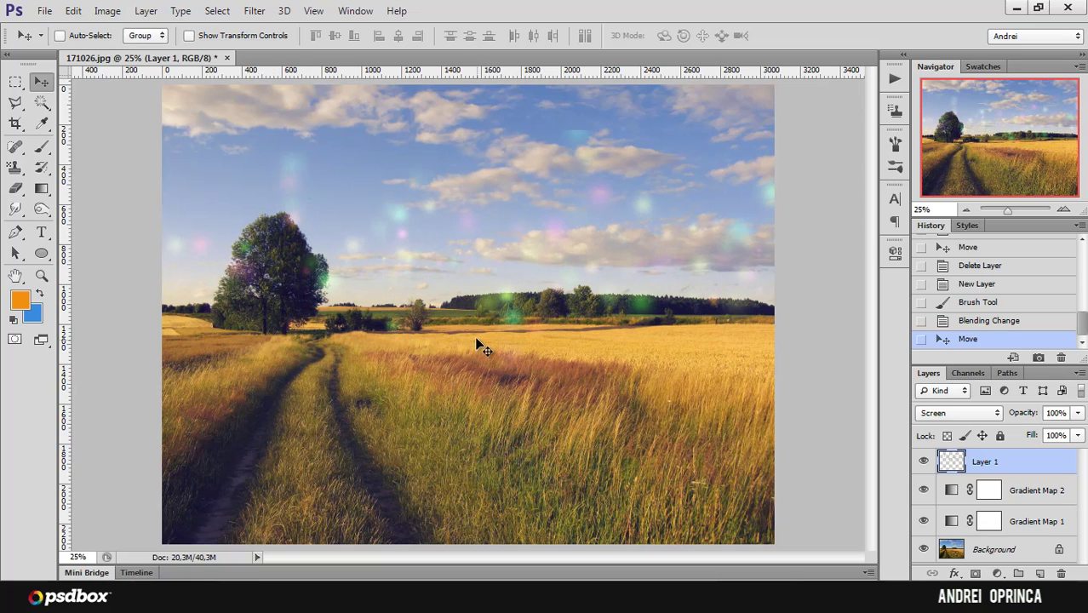